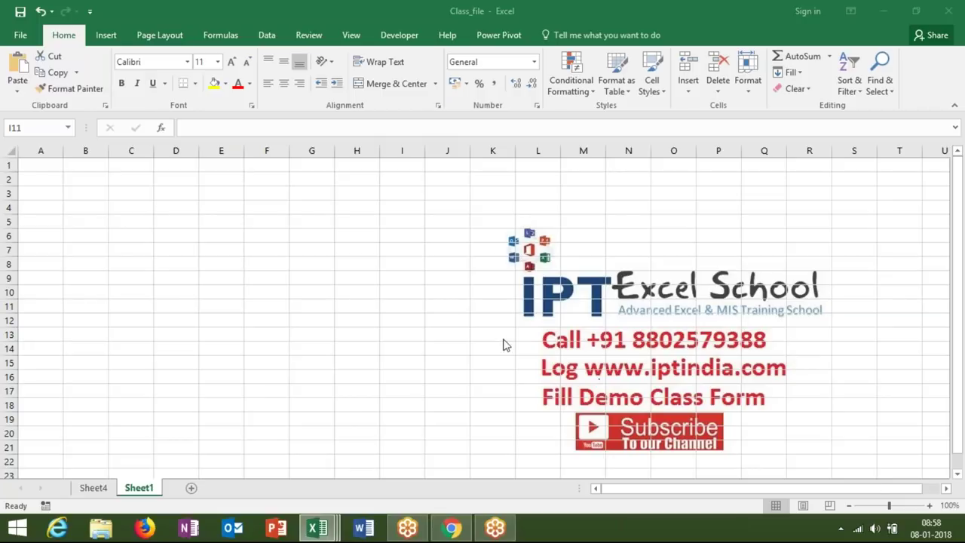
- Select cells D4, D3, D5 and C3 on Sheet1
click(215, 230)
click(184, 206)
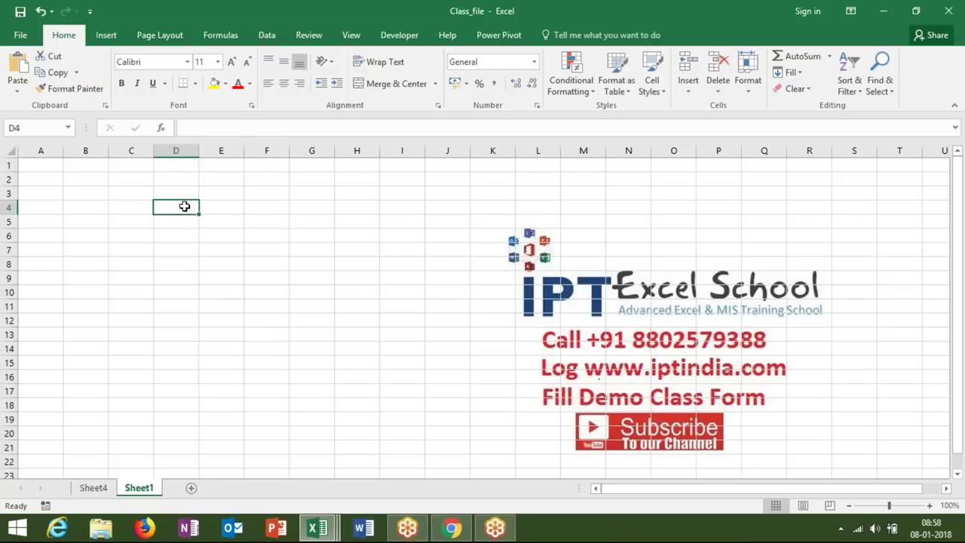
click(185, 193)
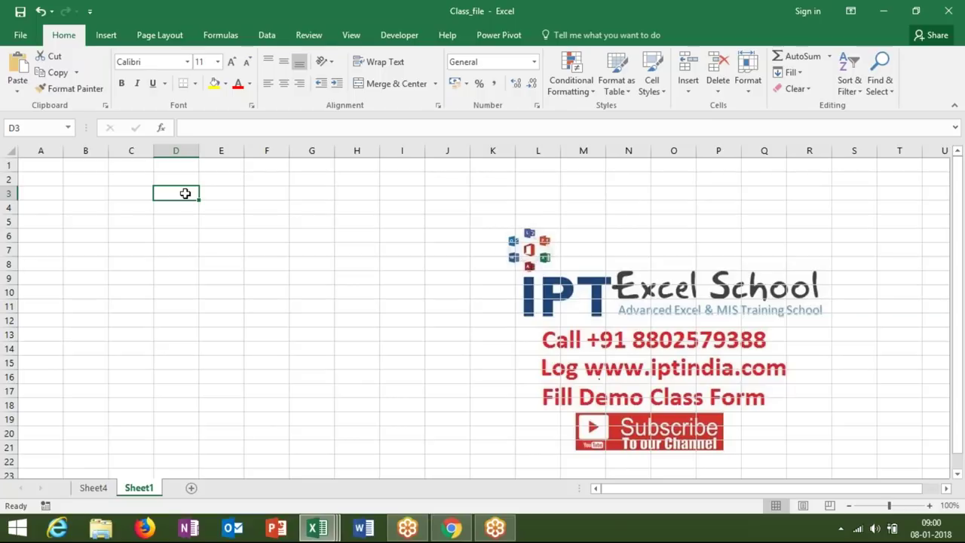
click(170, 221)
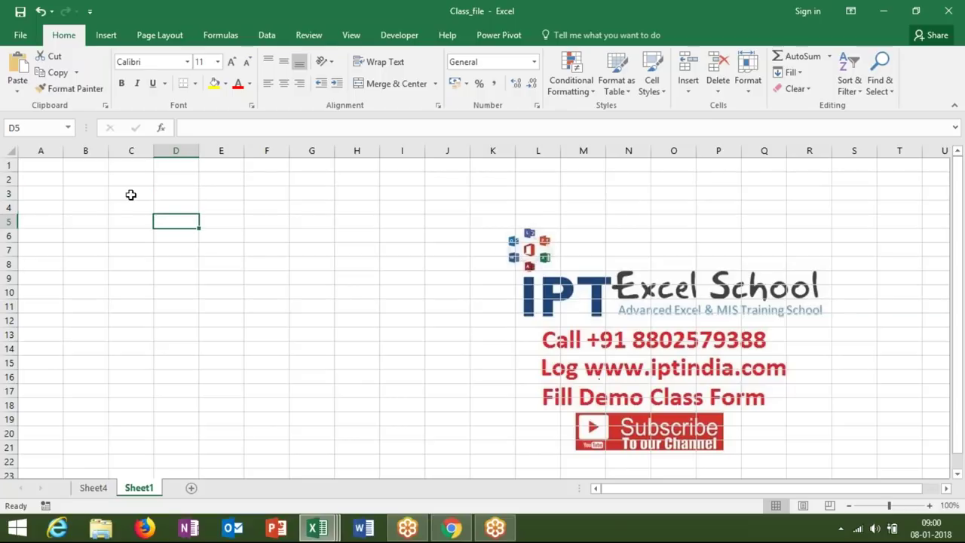
click(131, 194)
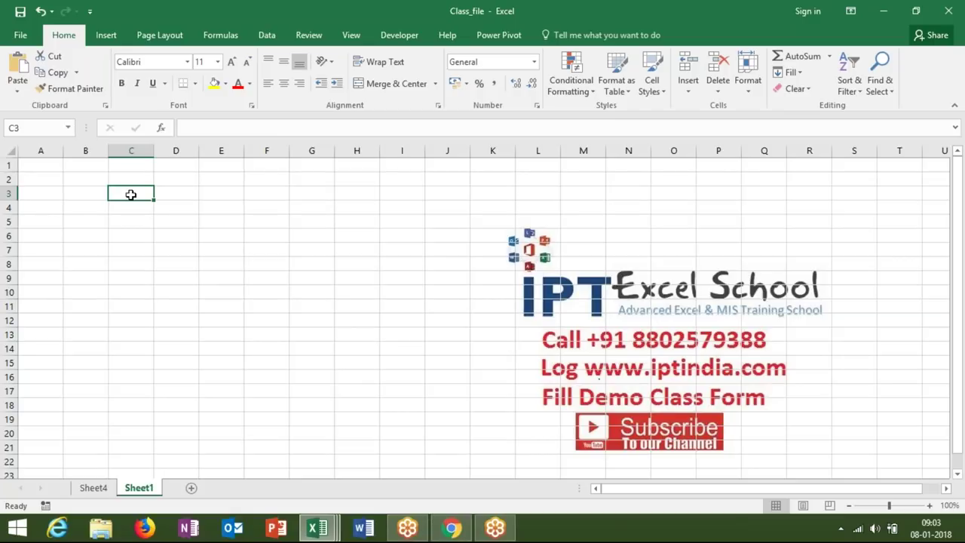
- Enter 120 in cell B2, replacing an initial 100
key(Left)
key(Up)
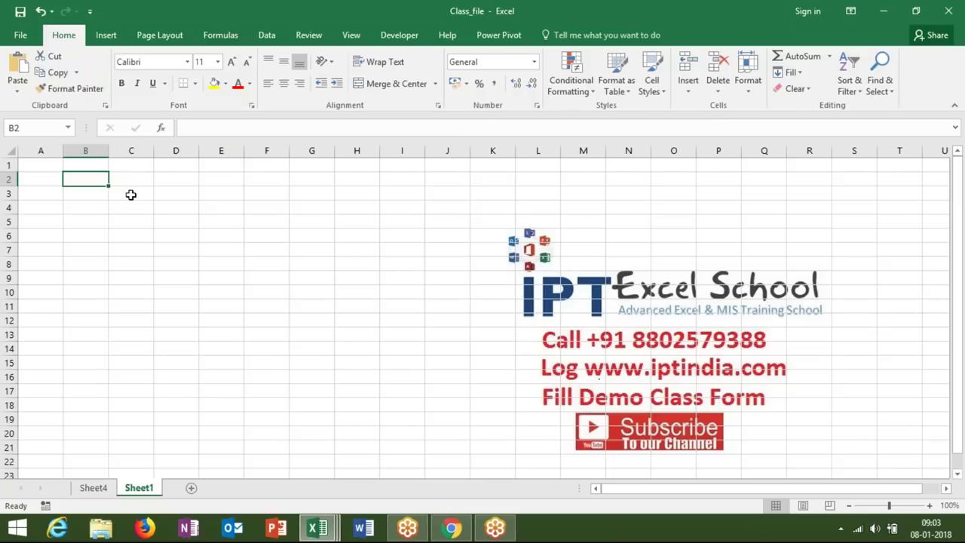
text(100)
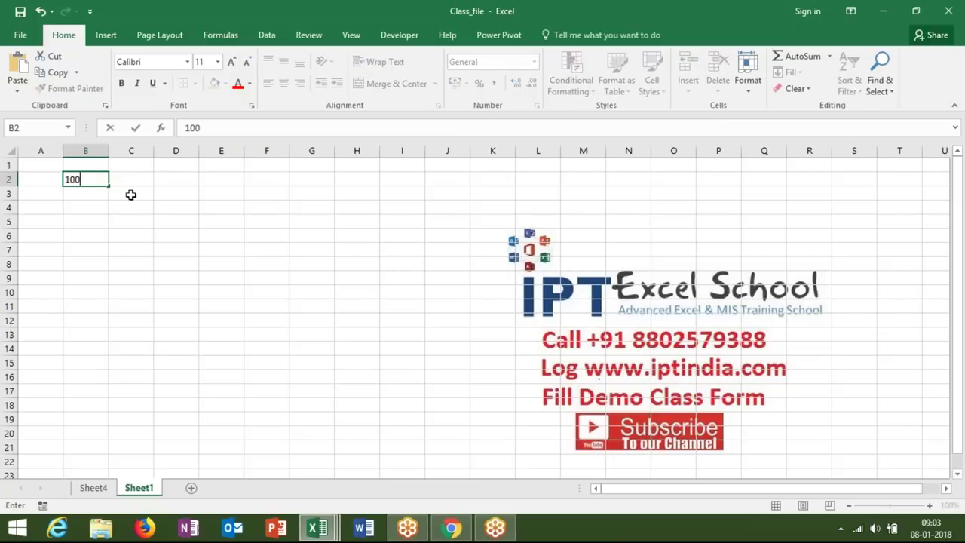
key(Tab)
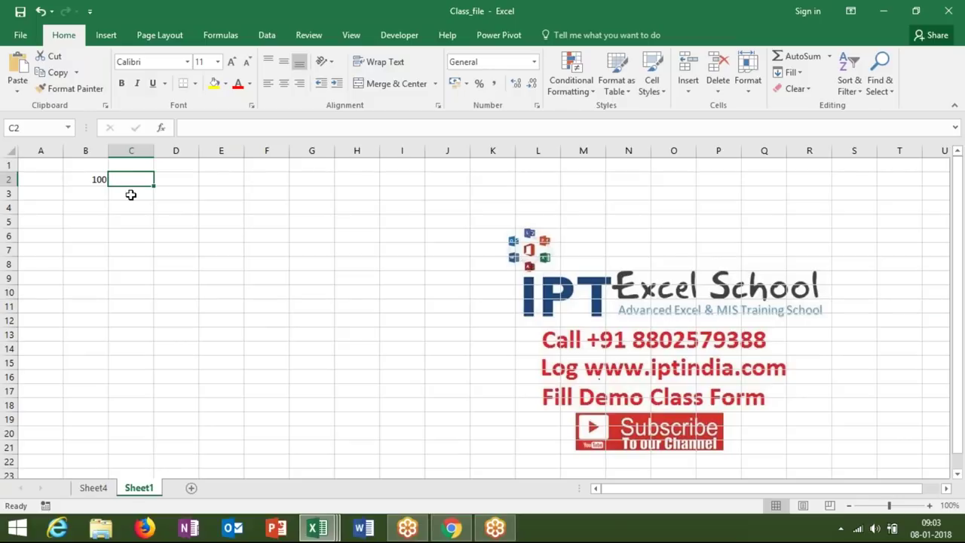
key(Left)
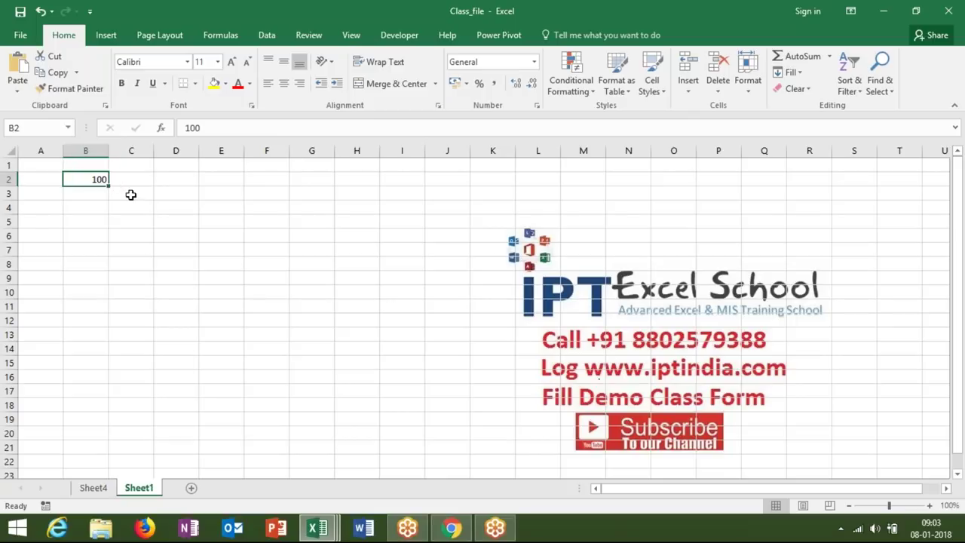
text(120)
key(Tab)
- Enter 150 in C3 and 30 in D3
click(130, 194)
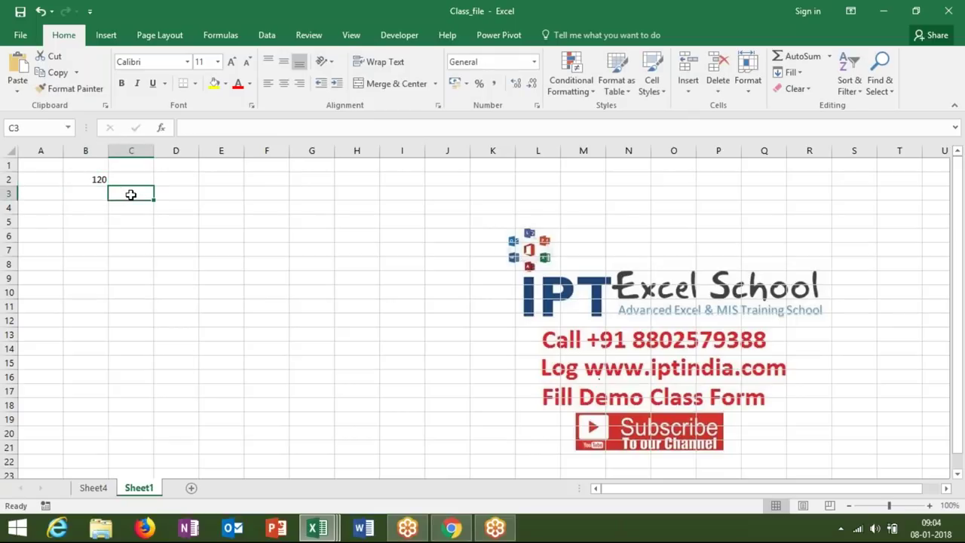
text(150)
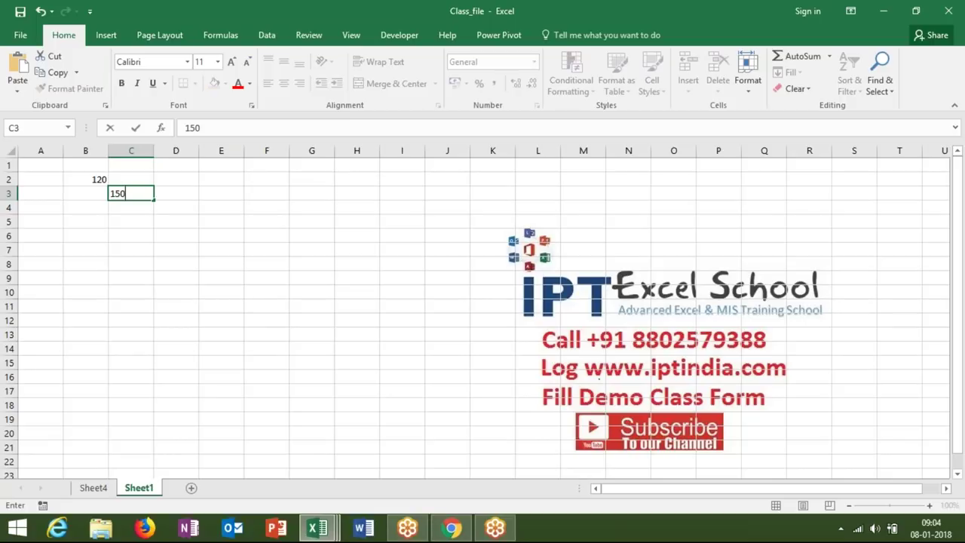
key(Tab)
key(Down)
key(Up)
text(30)
key(Tab)
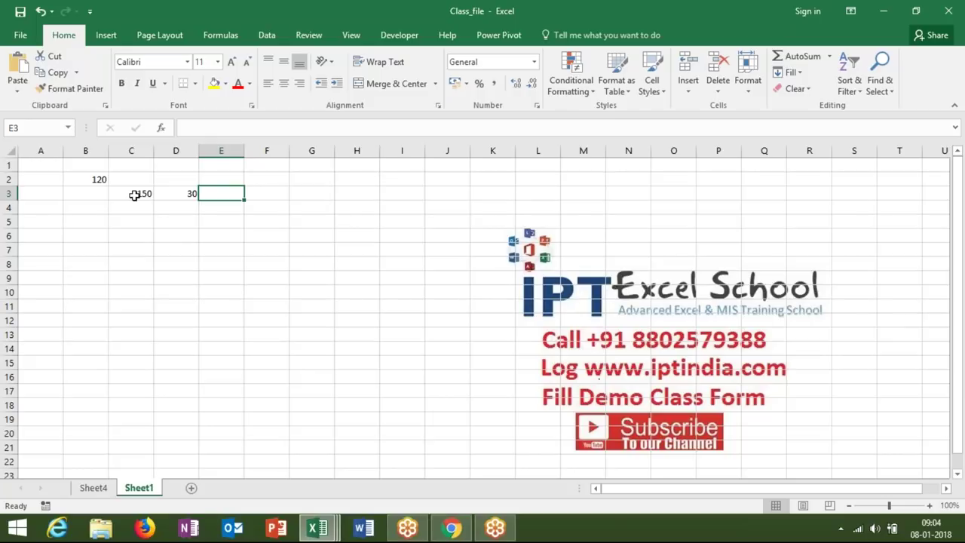
- Move to E5, type a number there, then erase it so E5 stays empty
key(Right)
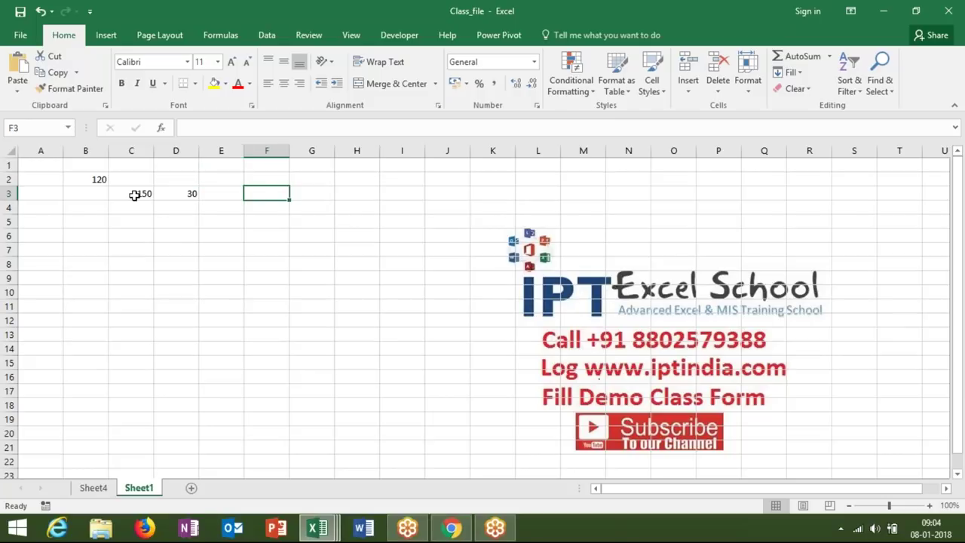
key(Right)
key(Down)
key(Down)
key(Down)
key(Left)
key(Left)
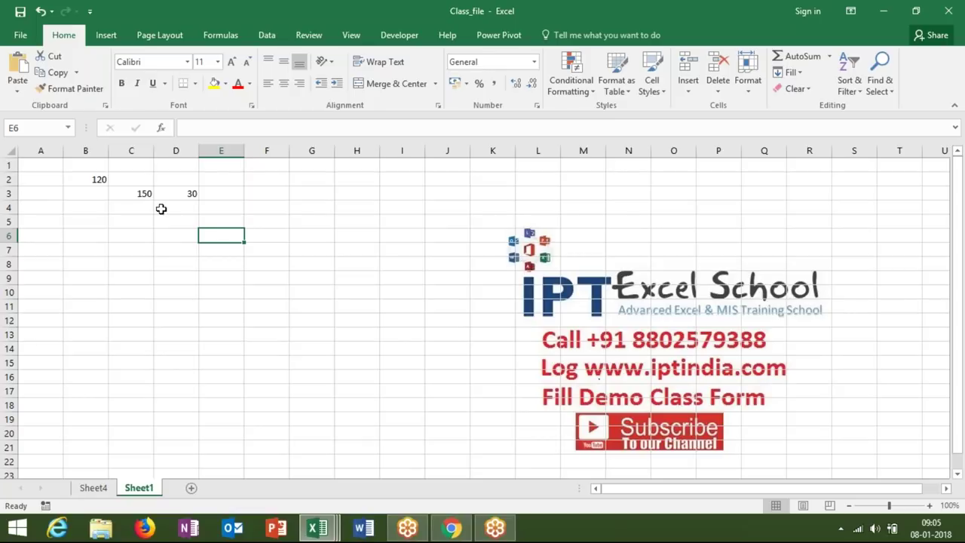
key(Up)
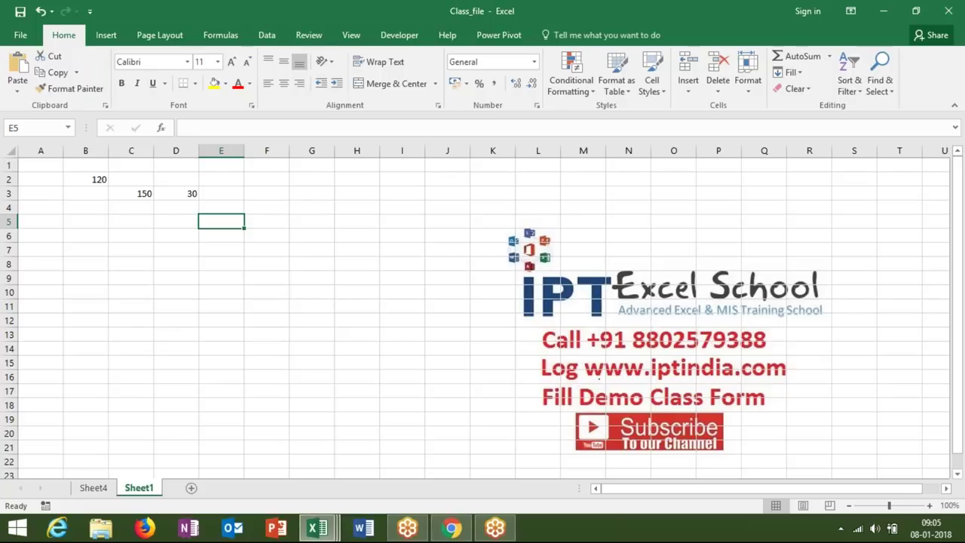
text(8800)
key(BackSpace)
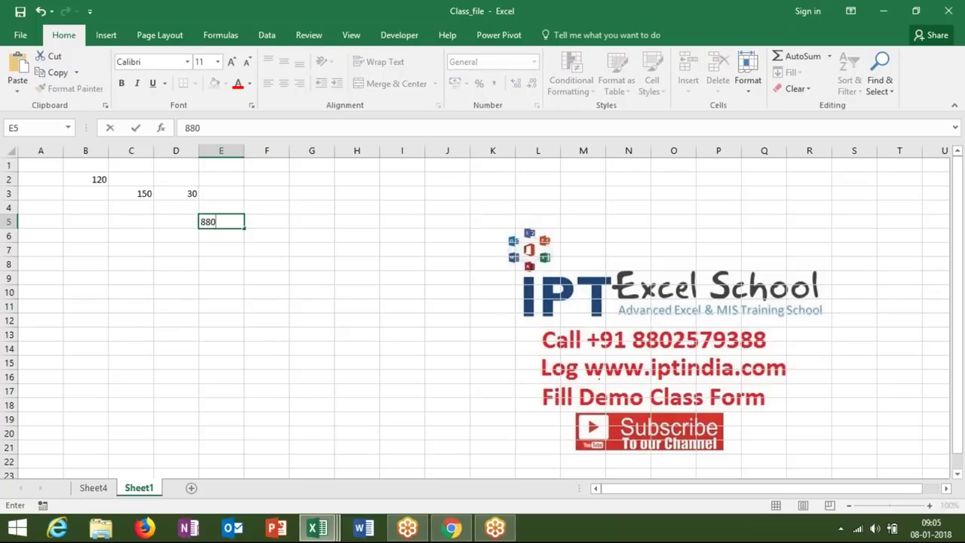
text(257)
text(88)
key(BackSpace)
key(BackSpace)
key(BackSpace)
key(BackSpace)
key(BackSpace)
key(BackSpace)
key(BackSpace)
key(F2)
- Enter 10 in E6 and 10 in E7
click(216, 233)
text(10)
key(Tab)
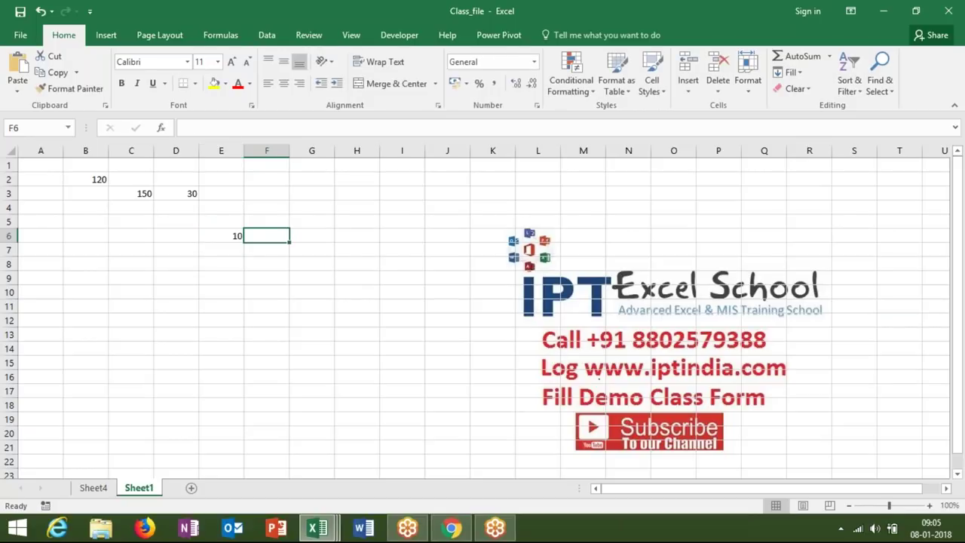
click(217, 236)
click(221, 248)
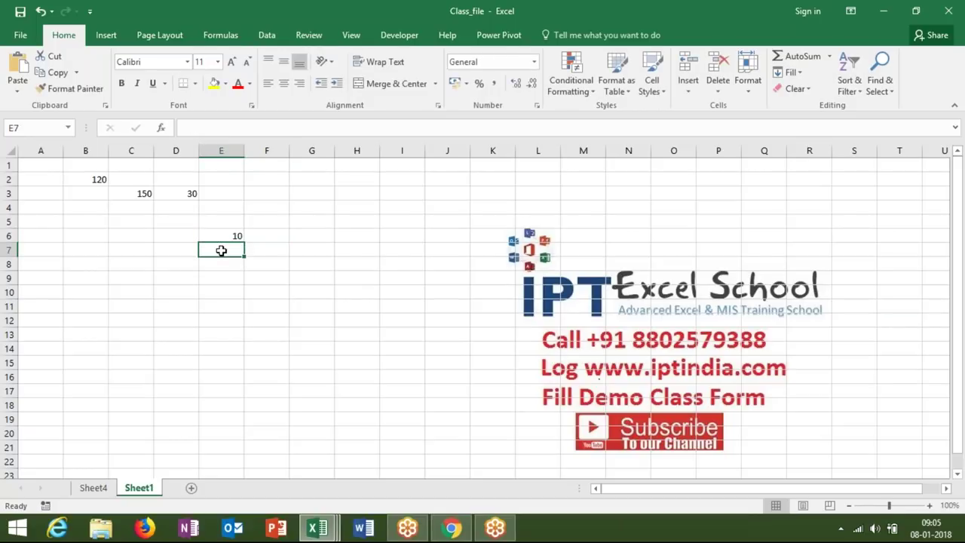
text(10)
key(Tab)
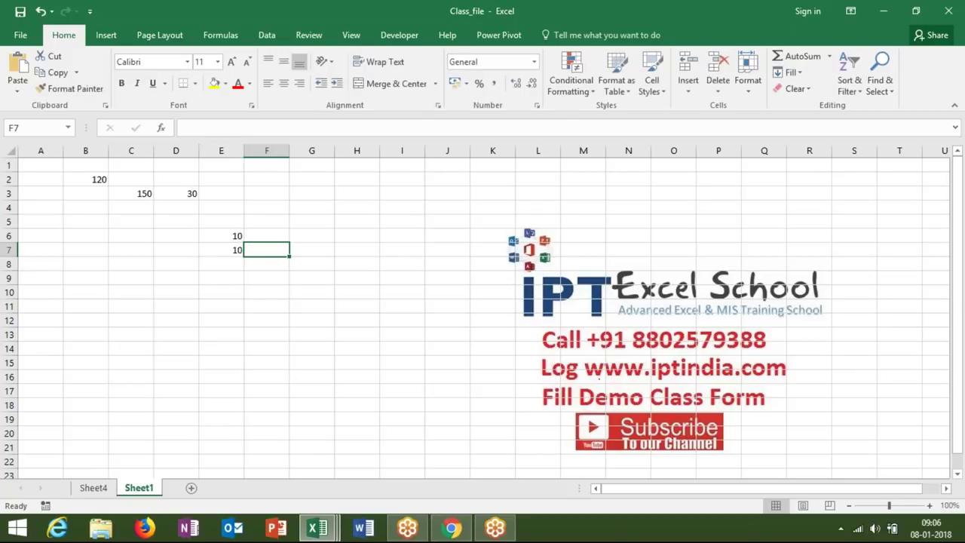
- Enter 10 in E9 and recheck the values in E7 and E9
click(298, 251)
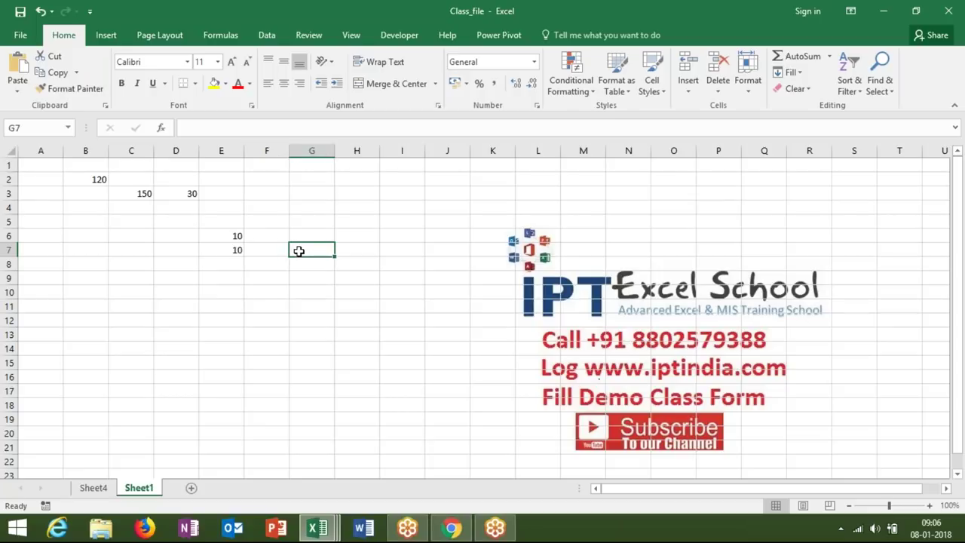
click(237, 251)
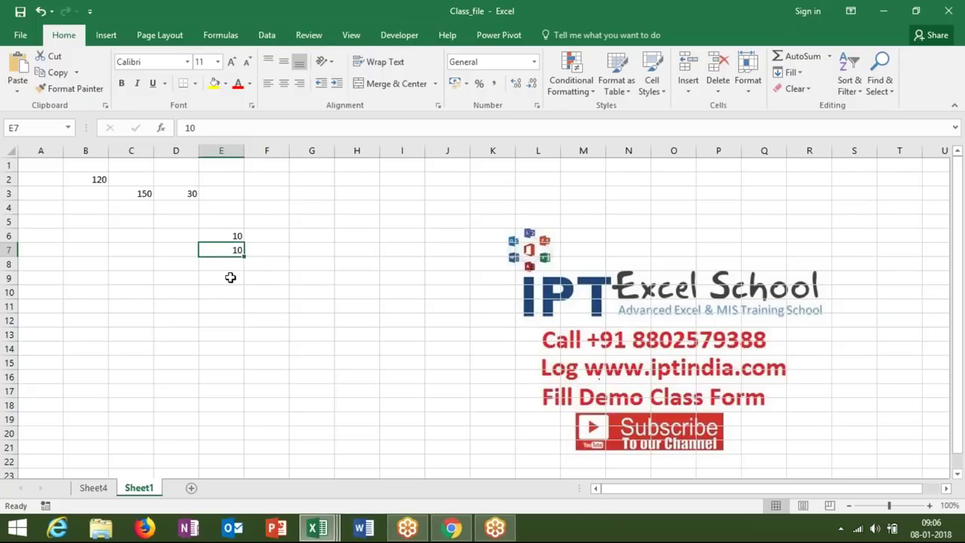
click(229, 277)
text(10)
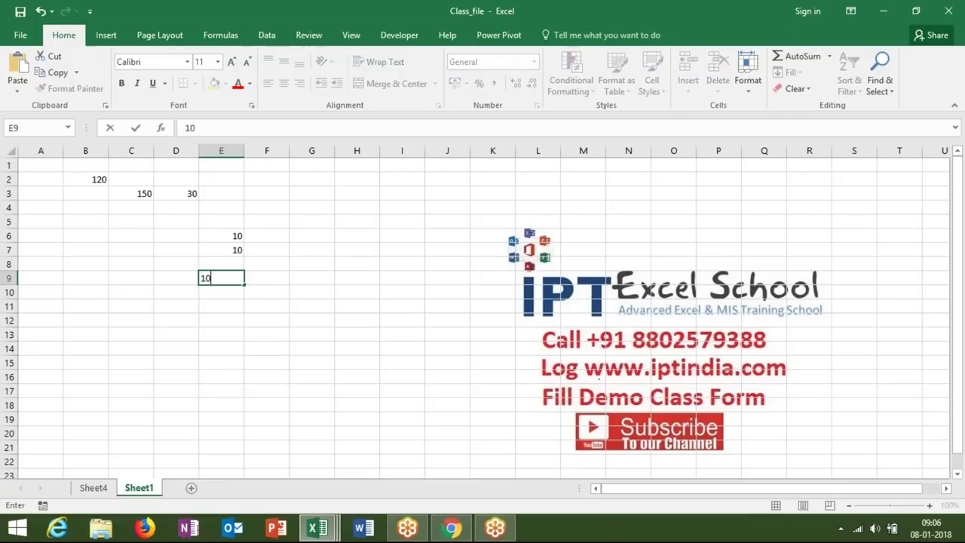
key(Return)
click(234, 278)
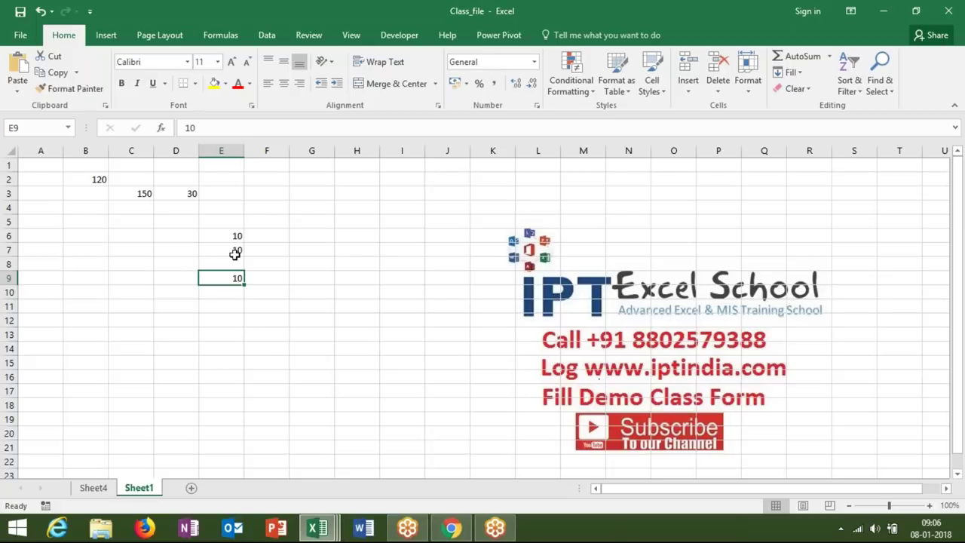
click(235, 252)
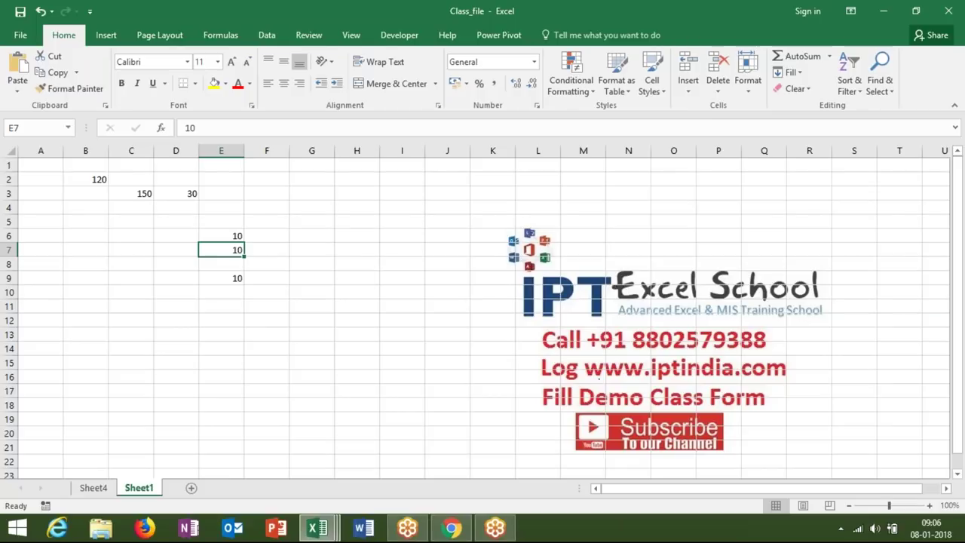
click(489, 320)
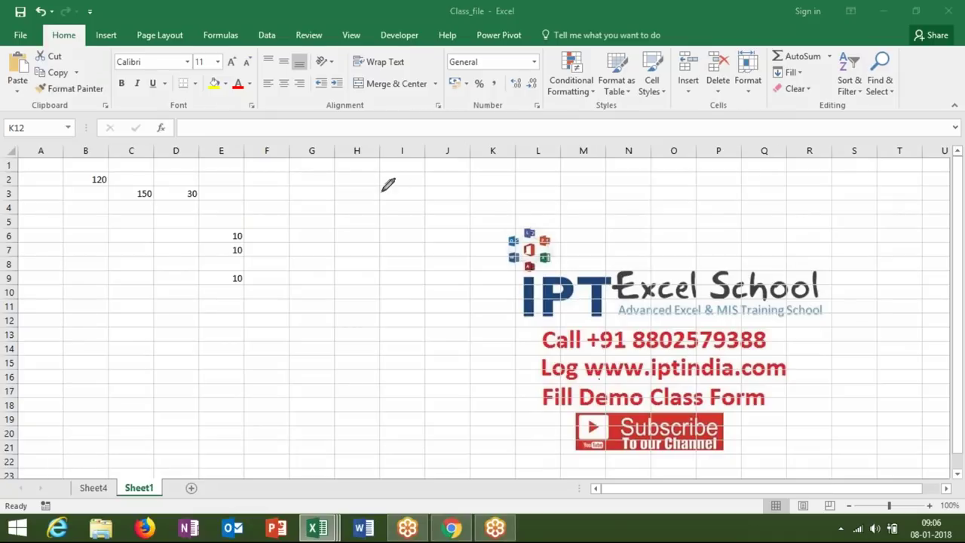
- Sketch a red ink triangle near columns G–J with the letter B beside it
mouse_move(320, 203)
mouse_down()
mouse_move(330, 213)
mouse_move(324, 228)
mouse_move(326, 218)
mouse_up()
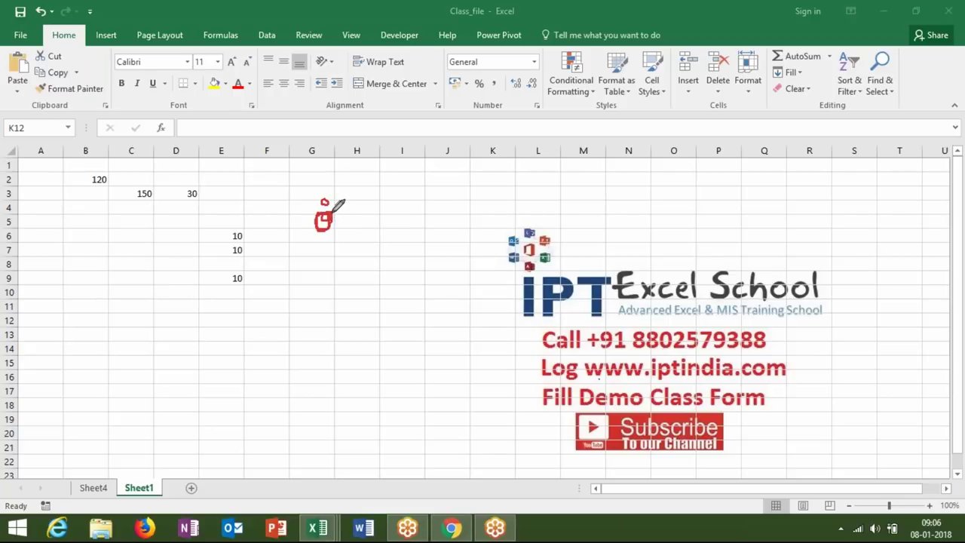
mouse_move(324, 186)
mouse_down()
mouse_move(326, 163)
mouse_move(332, 183)
mouse_up()
drag(326, 183, 446, 217)
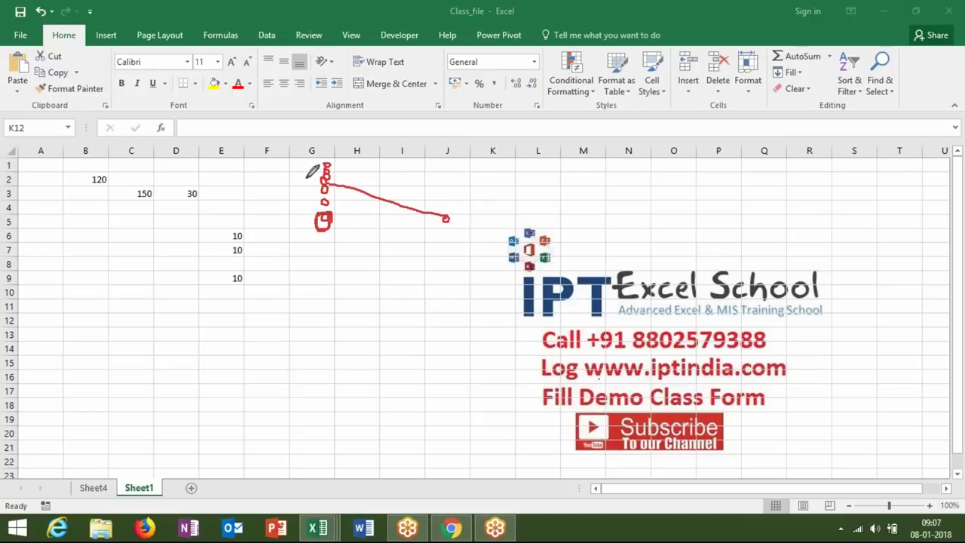
click(271, 178)
mouse_move(279, 185)
mouse_down()
mouse_move(290, 188)
mouse_move(304, 167)
mouse_move(306, 175)
mouse_up()
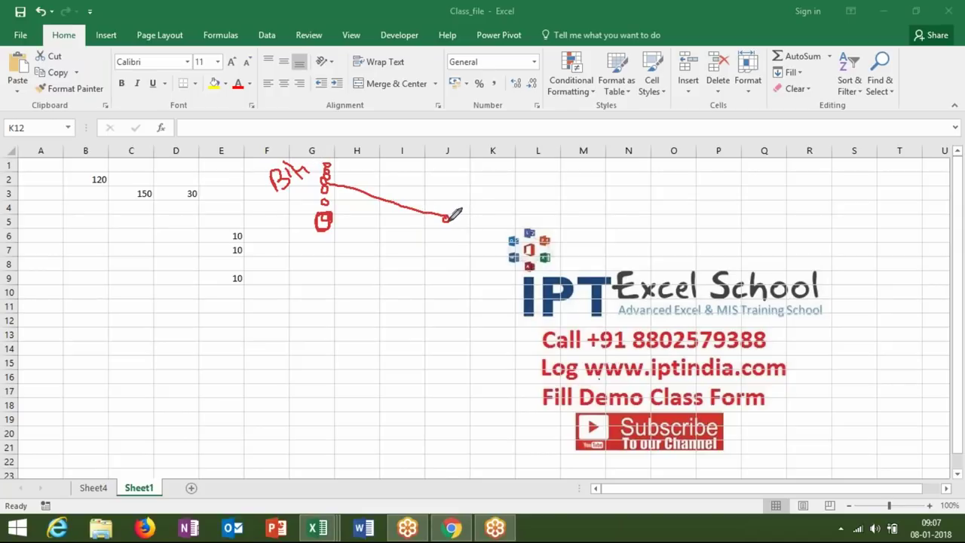
drag(447, 220, 331, 256)
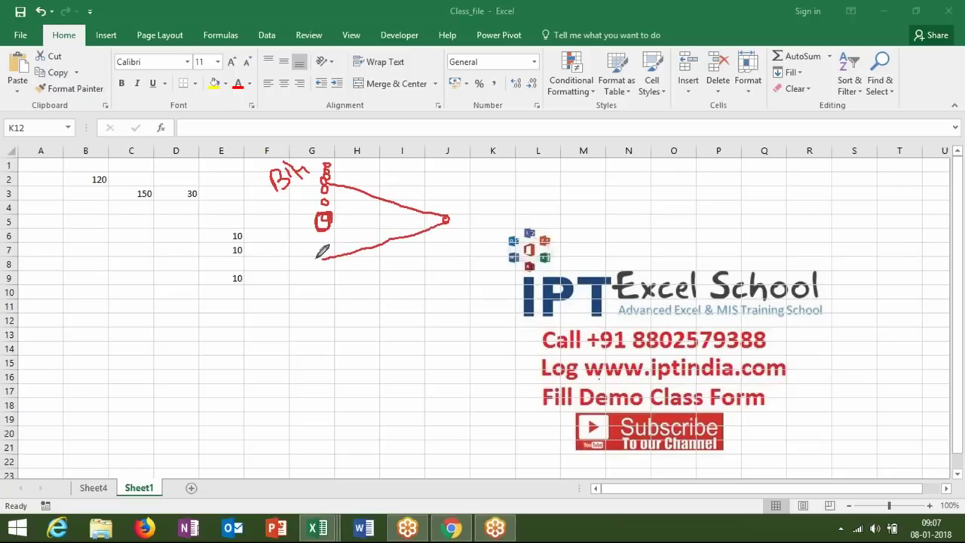
- Add the triangle's vertical left side, a line from its top, a hook at the tip, and an upward stroke
drag(320, 258, 320, 261)
mouse_move(318, 260)
mouse_down()
mouse_move(320, 231)
mouse_move(322, 240)
mouse_up()
mouse_move(327, 181)
mouse_down()
mouse_move(394, 172)
mouse_move(391, 220)
mouse_up()
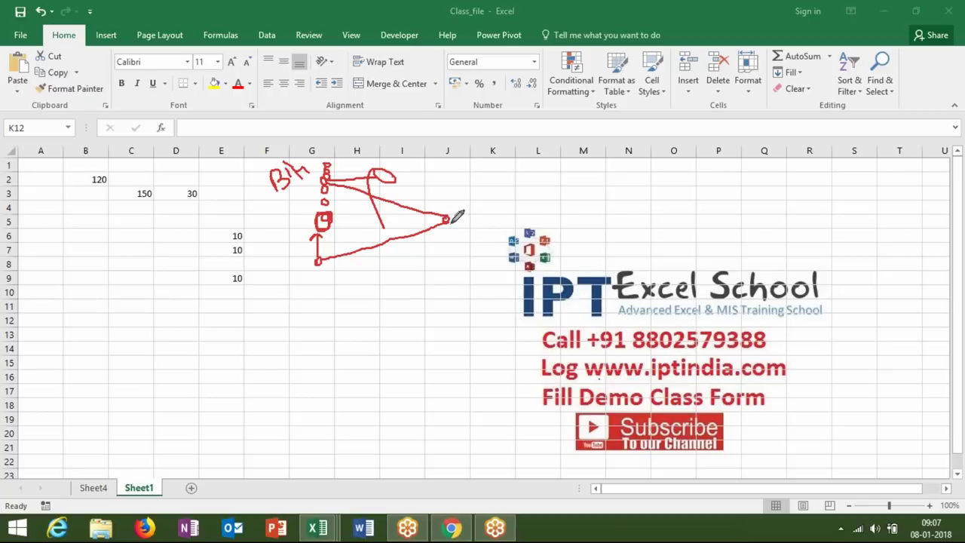
drag(449, 220, 464, 232)
drag(396, 171, 414, 165)
- Mark the dotted side's top and write -2.5 beside the sketch
drag(328, 163, 317, 202)
drag(425, 187, 476, 195)
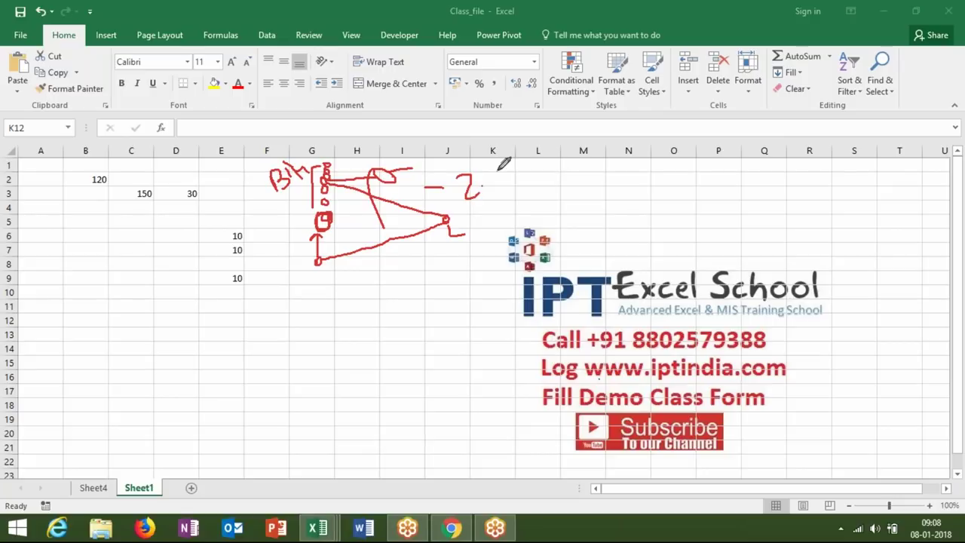
mouse_move(498, 171)
mouse_down()
mouse_move(503, 165)
mouse_move(504, 185)
mouse_up()
drag(505, 186, 501, 189)
click(509, 211)
- Draw a small ink triangle near column M and write a 2 below the sketch
drag(580, 178, 567, 217)
mouse_move(580, 178)
mouse_down()
mouse_move(599, 197)
mouse_move(605, 223)
mouse_up()
drag(577, 175, 578, 172)
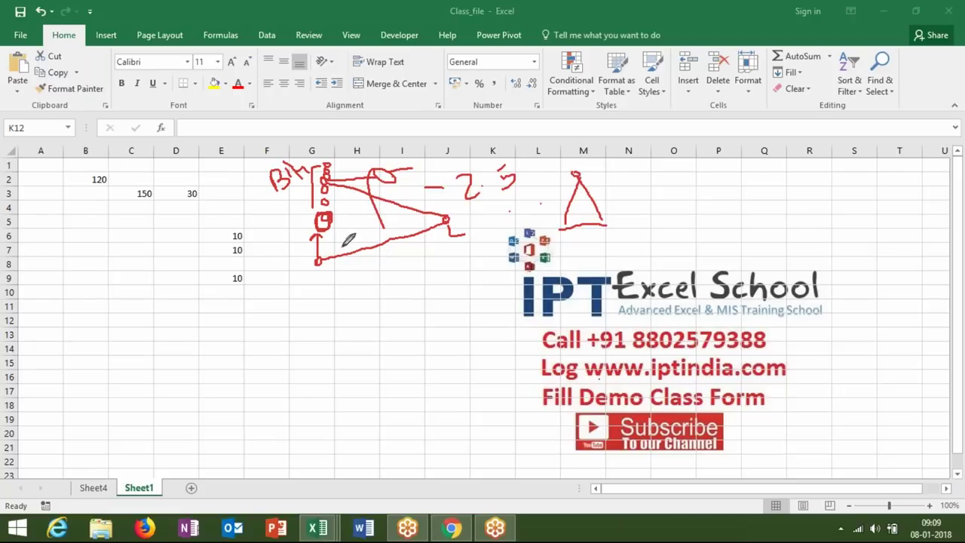
drag(362, 283, 382, 299)
click(380, 286)
- Erase all the red ink annotations and refocus the Excel window
key(Escape)
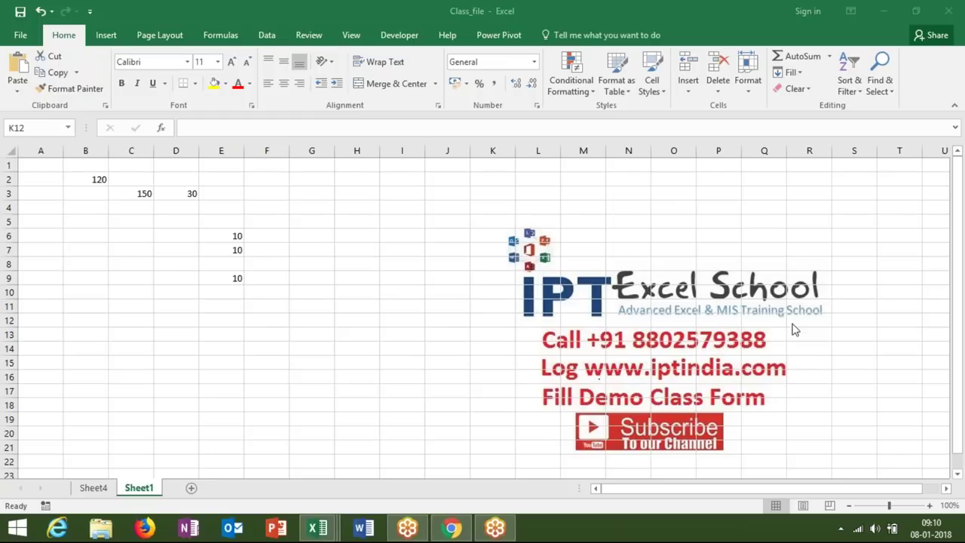
click(317, 528)
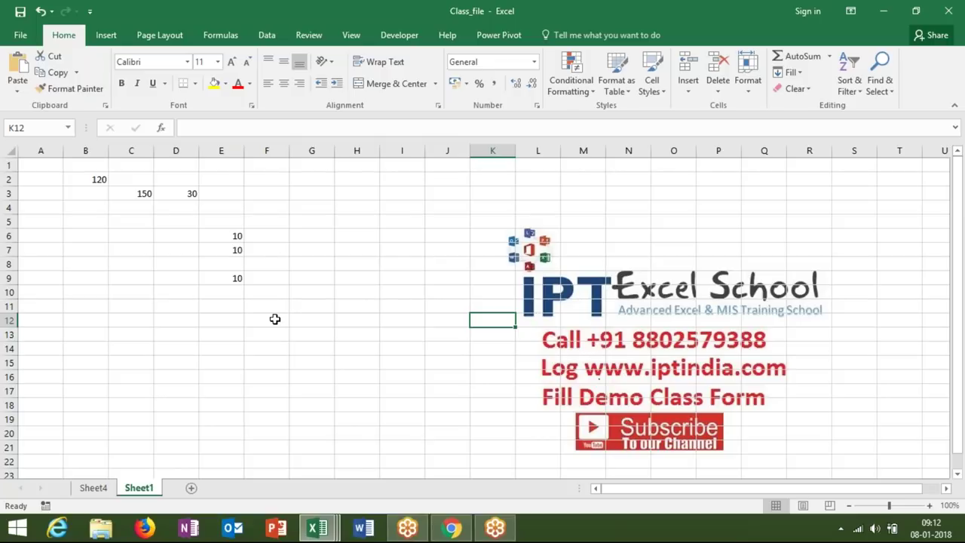
- Add a new worksheet after Sheet1, then select columns A and C and row 2
click(191, 489)
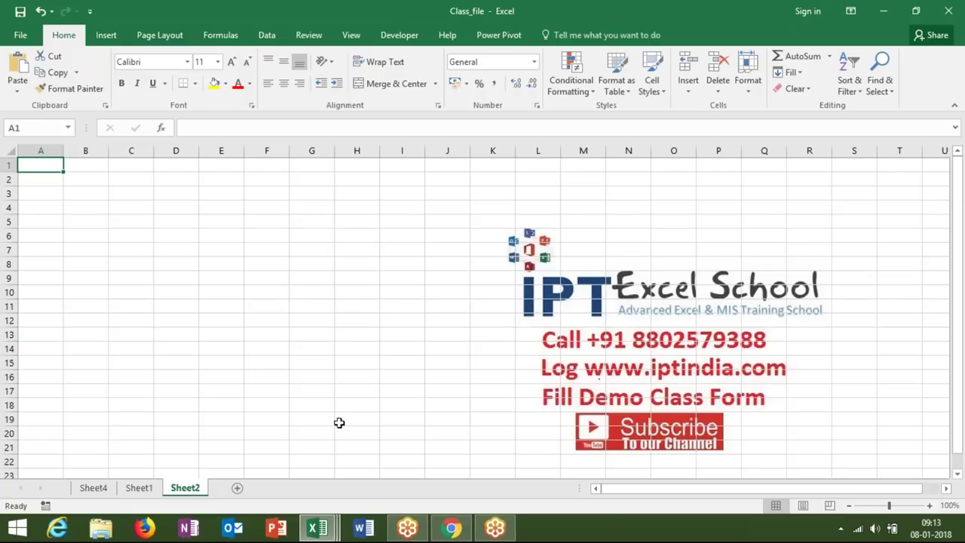
click(41, 150)
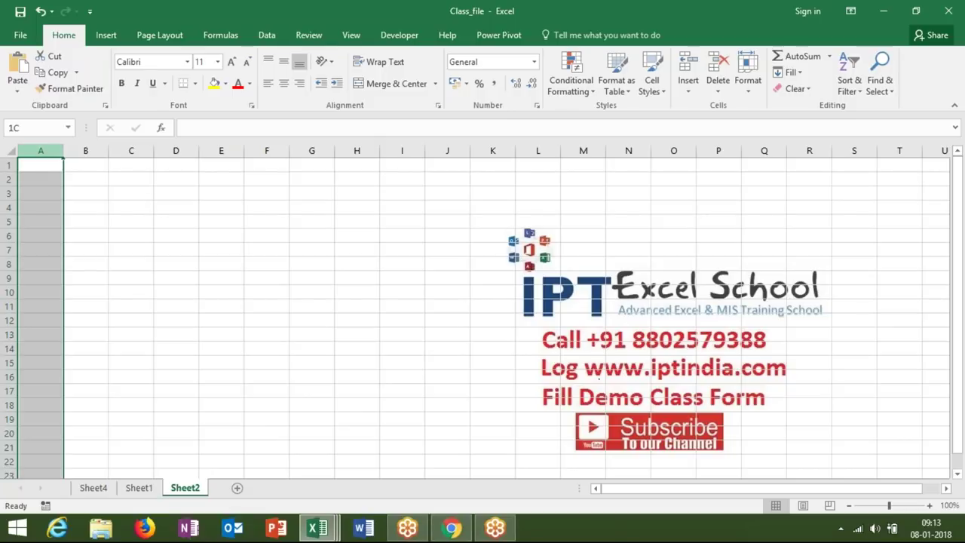
drag(86, 151, 133, 150)
click(131, 150)
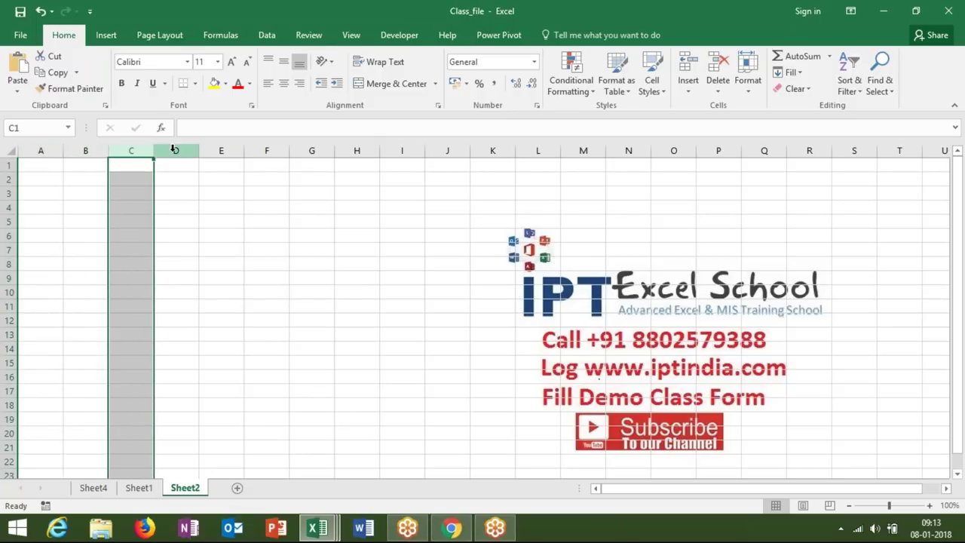
click(15, 178)
click(30, 149)
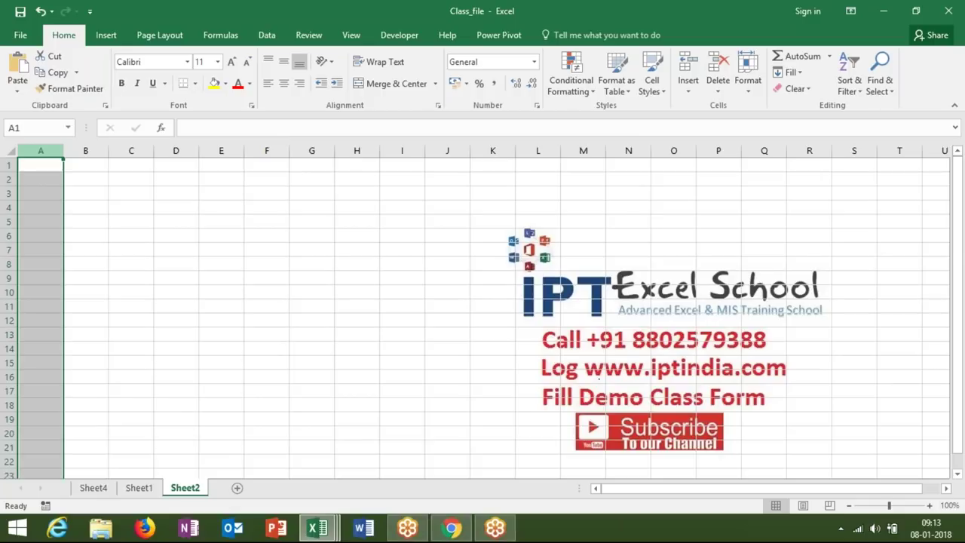
- Enter 41 in B2, discarding a stray 'ds' entry first
click(11, 165)
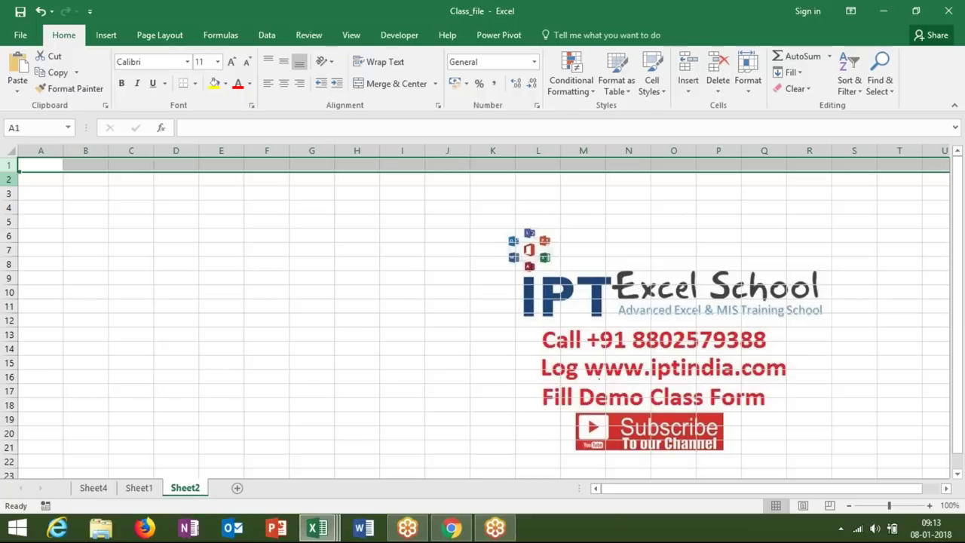
click(10, 179)
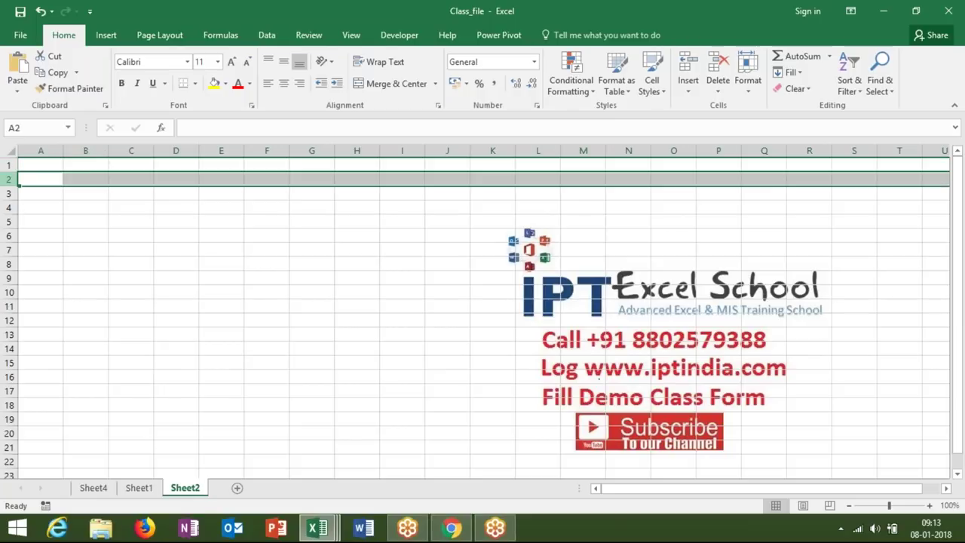
click(85, 179)
text(ds)
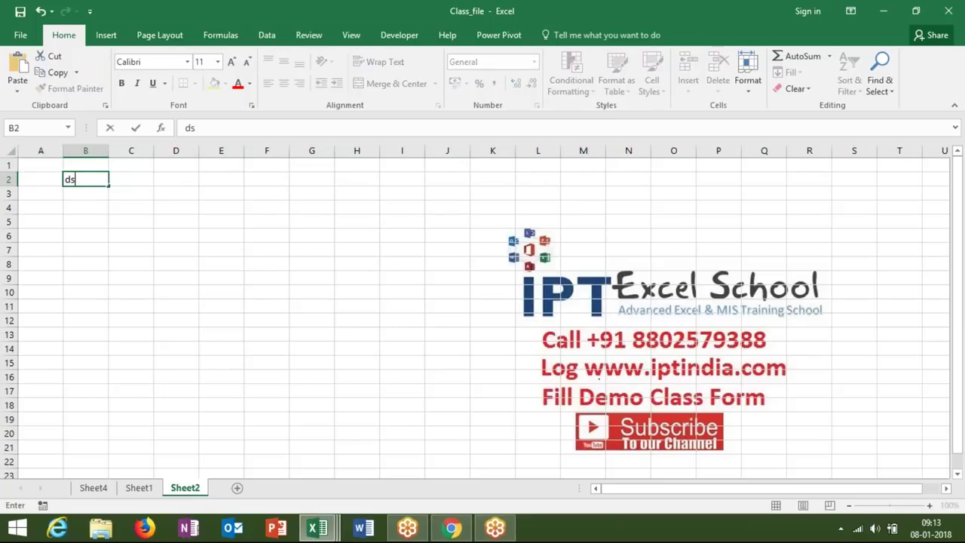
key(Escape)
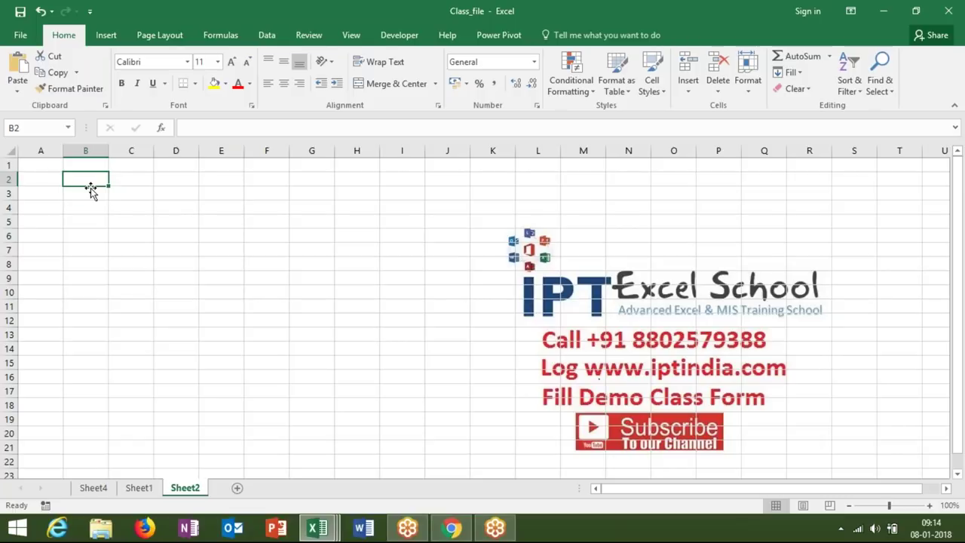
text(41)
key(Return)
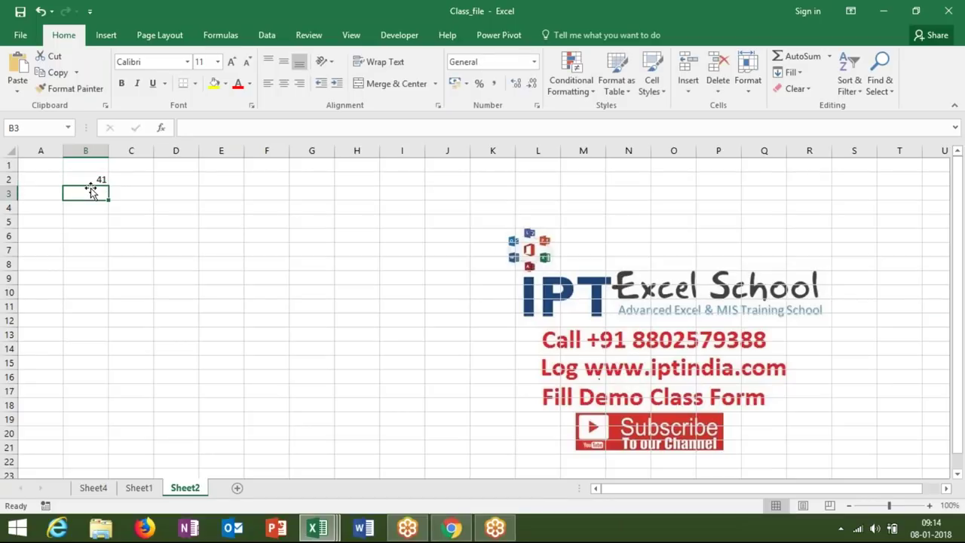
- Enter 60 in C2 next to the 41
click(86, 153)
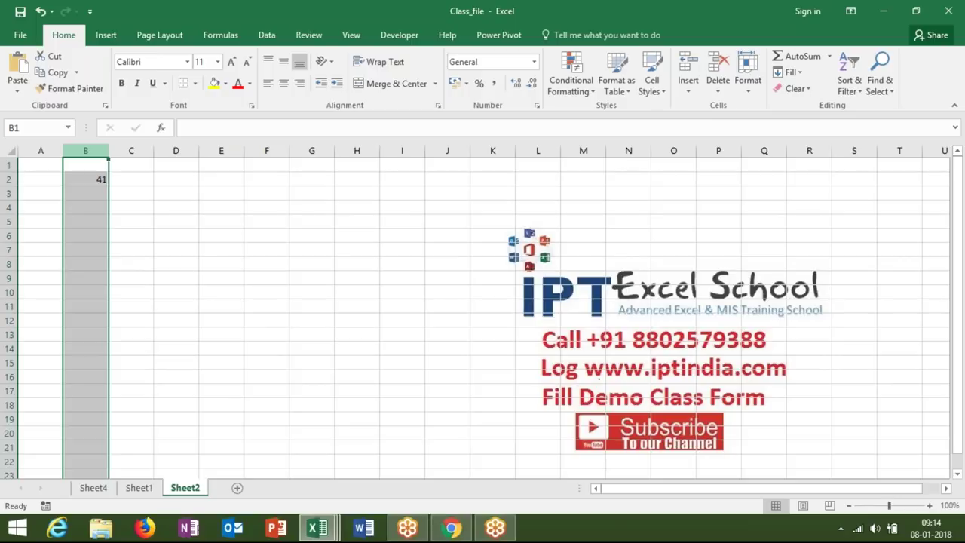
click(86, 178)
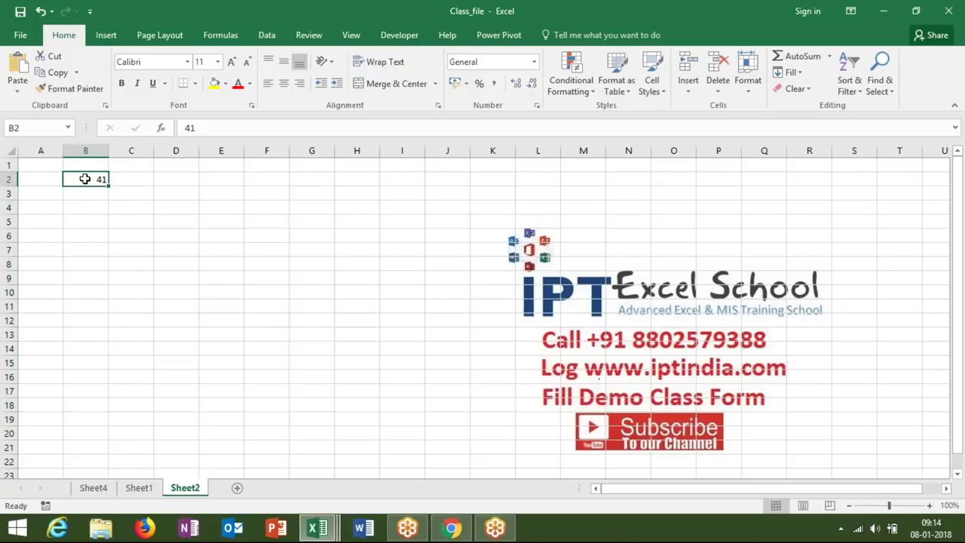
click(128, 205)
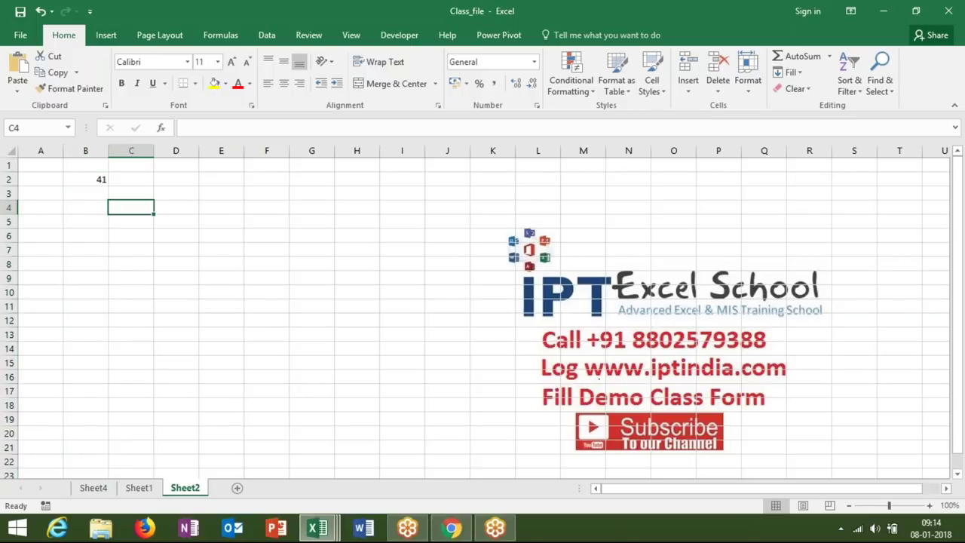
click(127, 178)
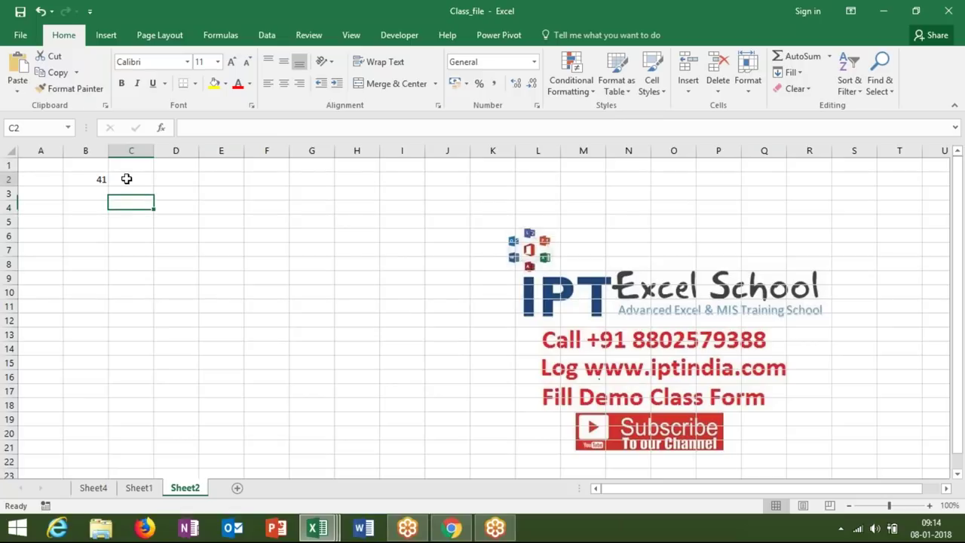
text(60)
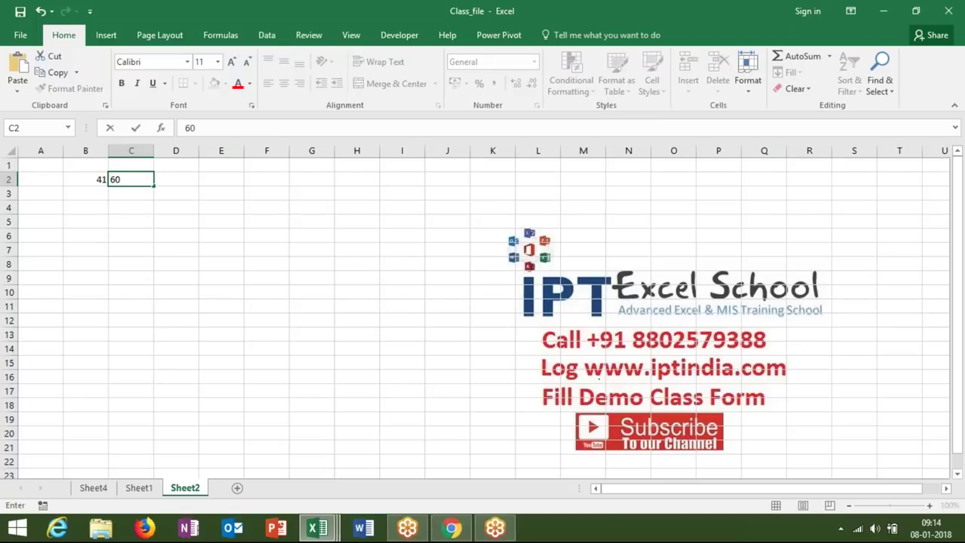
key(Return)
key(Return)
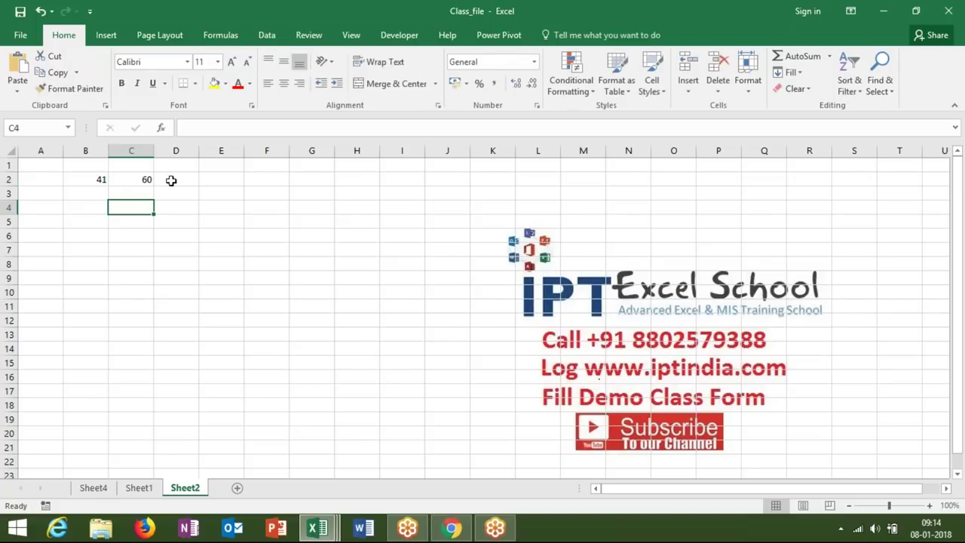
click(163, 182)
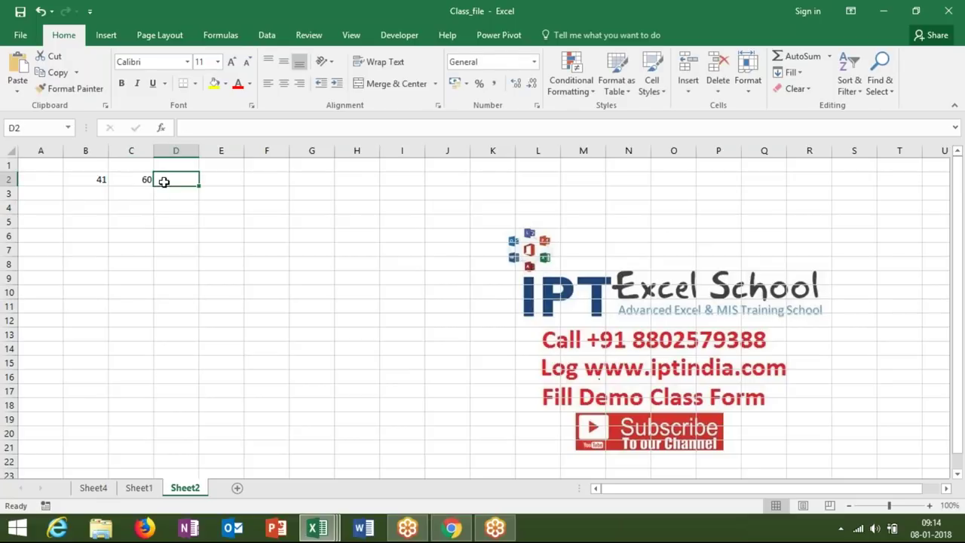
- Replace D2's =41+60 formula with =B2+C2, still showing 101
text(=41)
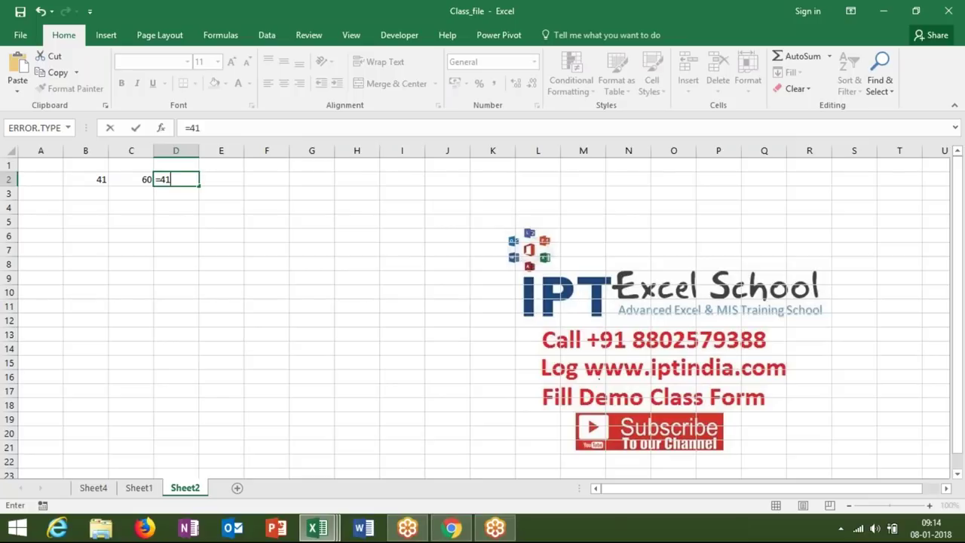
text(+60)
key(ctrl+Return)
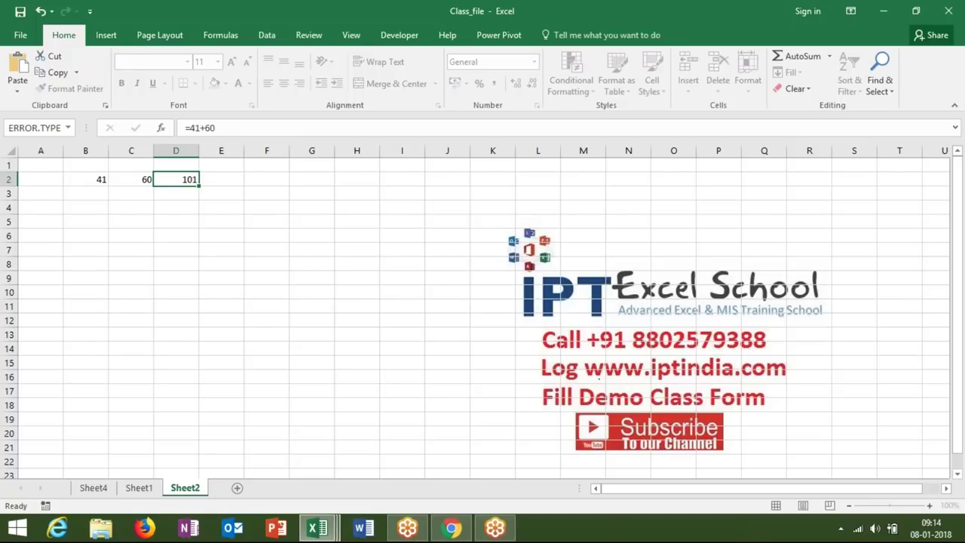
click(181, 191)
key(Up)
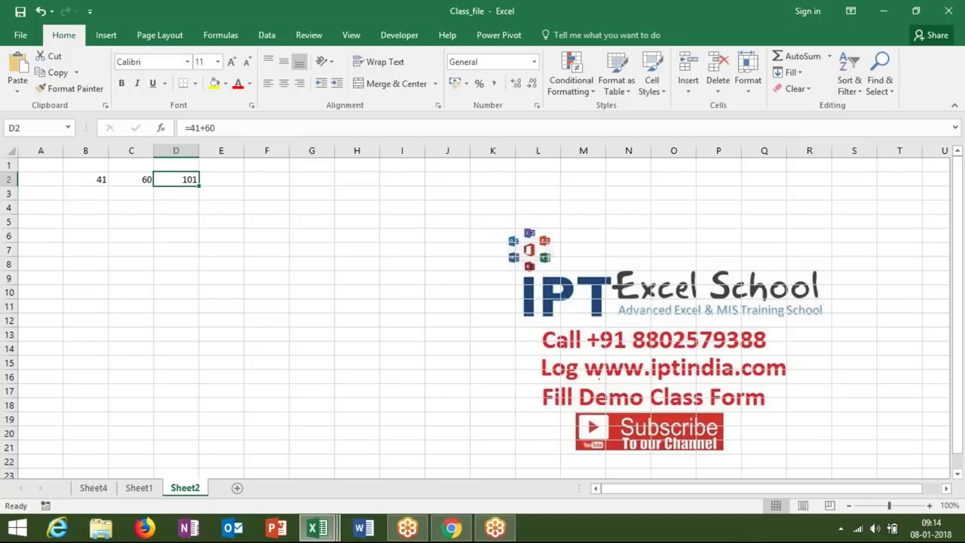
key(Delete)
text(=)
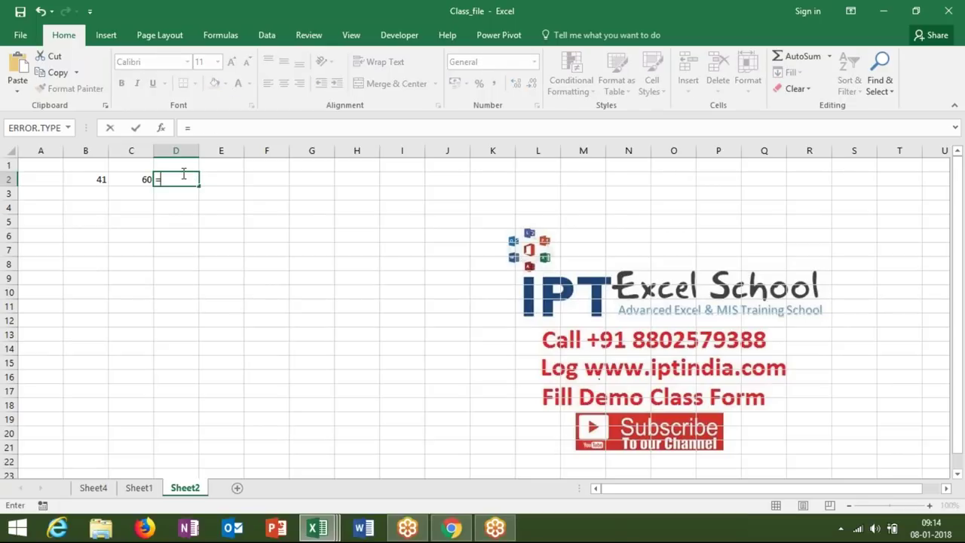
text(b)
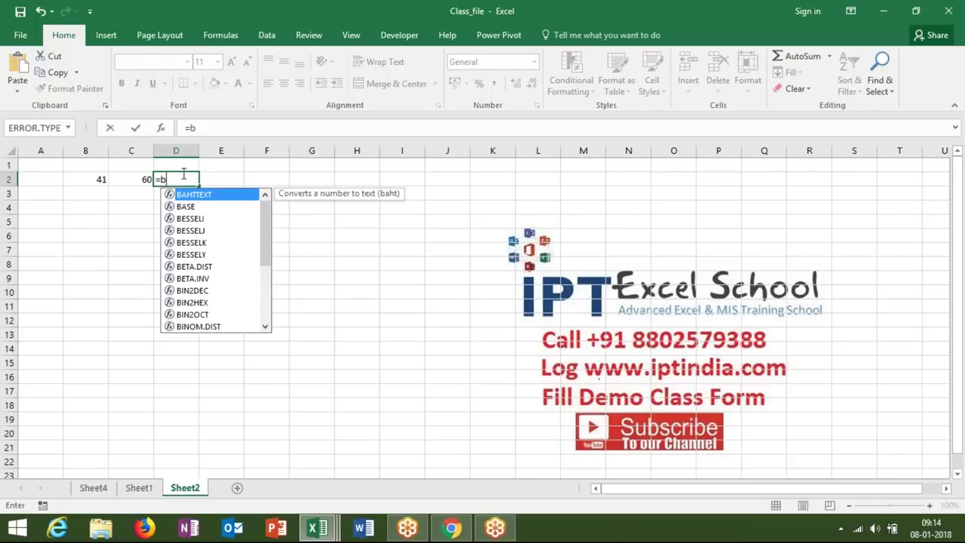
text(2+c)
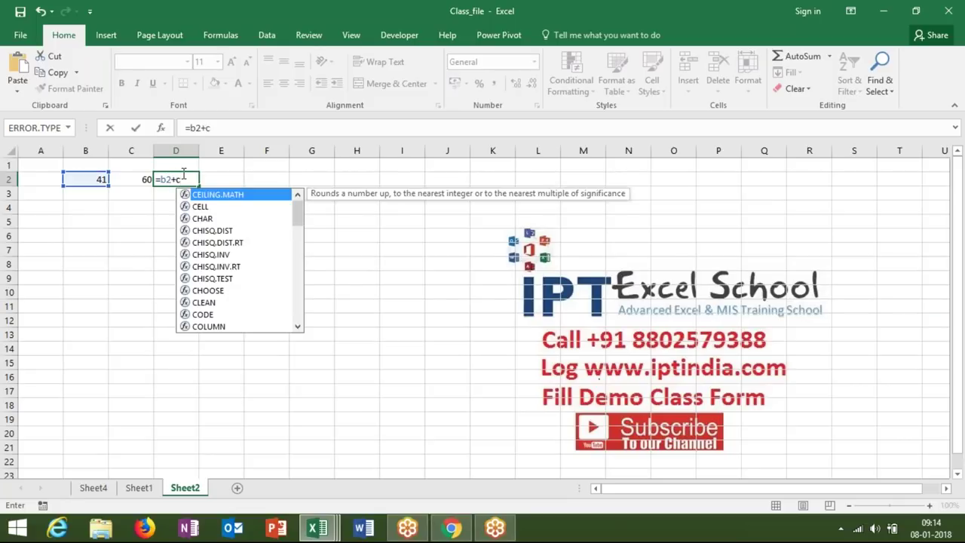
text(2)
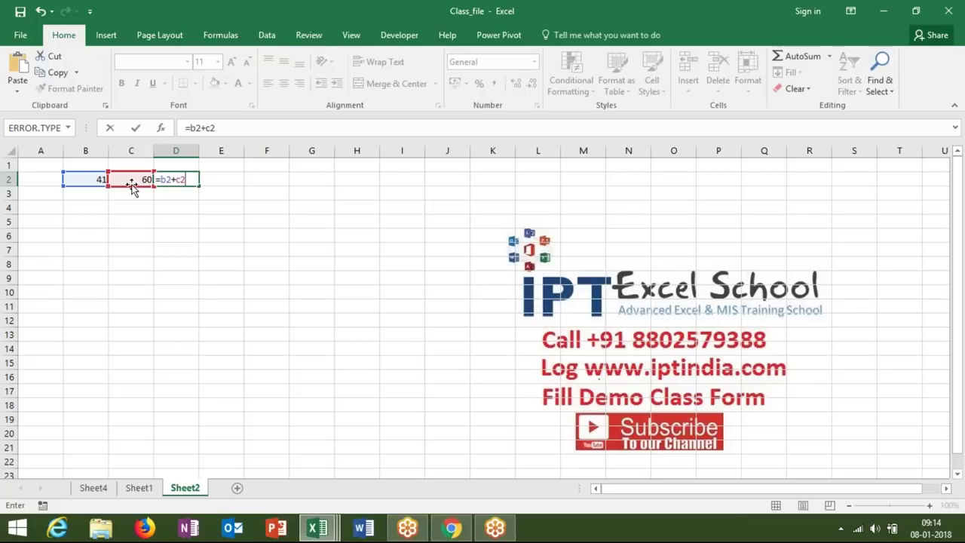
key(Return)
click(176, 179)
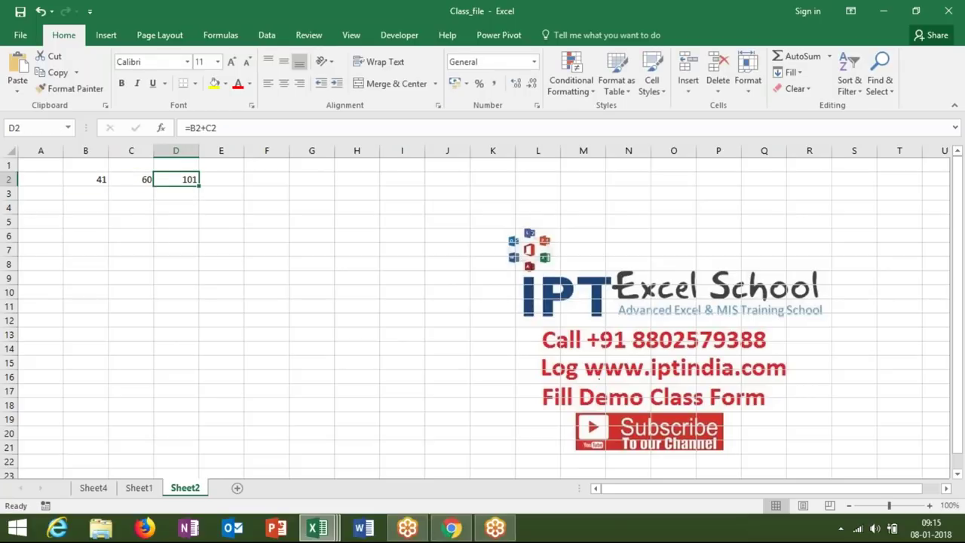
click(94, 178)
- Change B2 to 60 so D2's =B2+C2 becomes 120, then glance at the Insert tab
text(60)
key(Return)
click(170, 181)
click(284, 262)
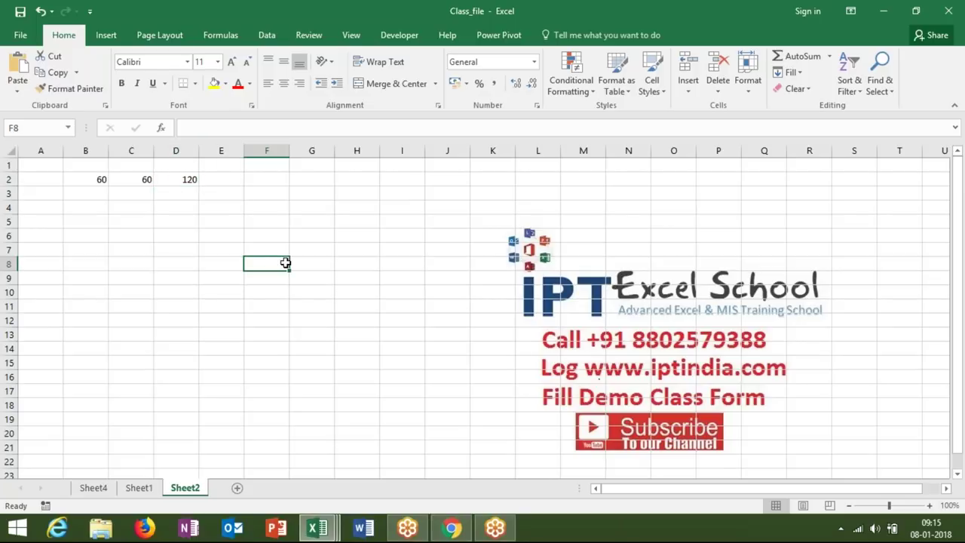
click(109, 34)
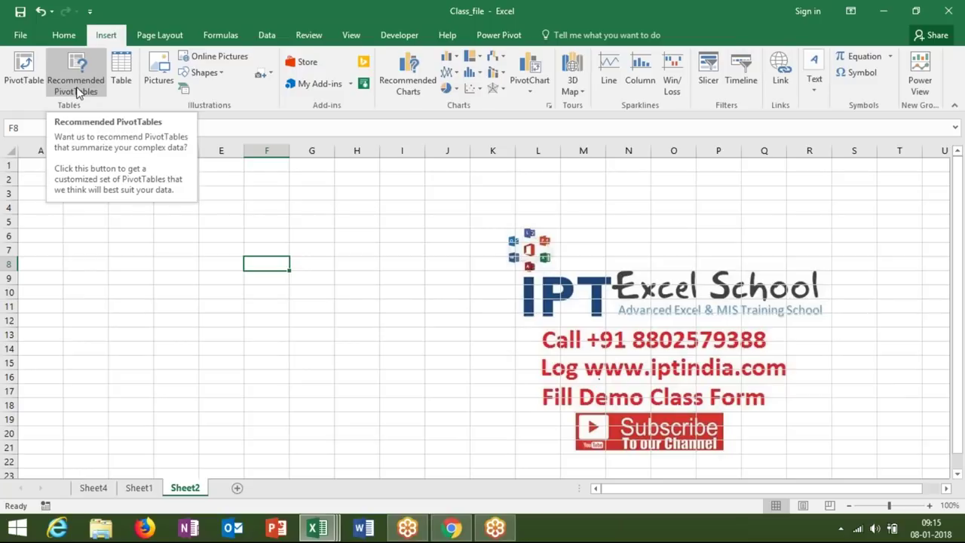
click(66, 36)
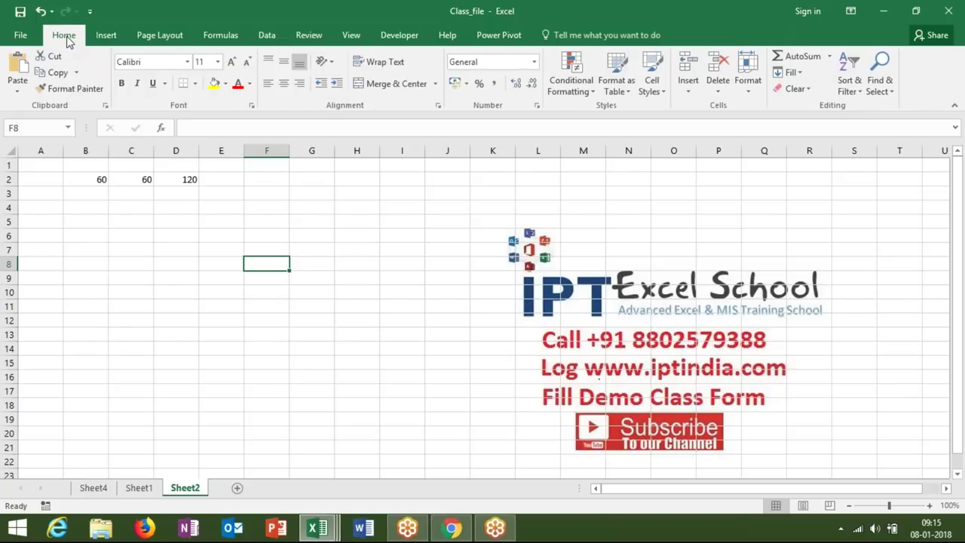
click(101, 178)
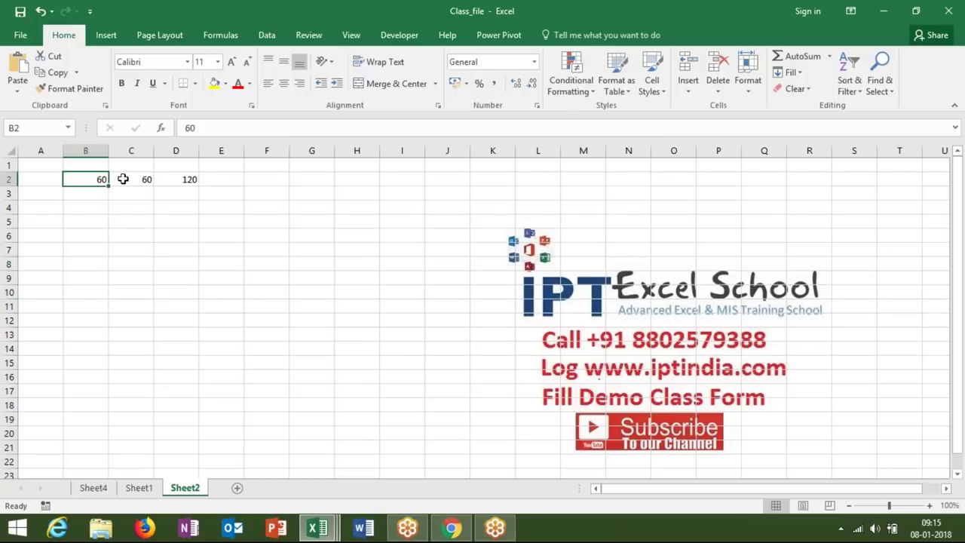
click(123, 179)
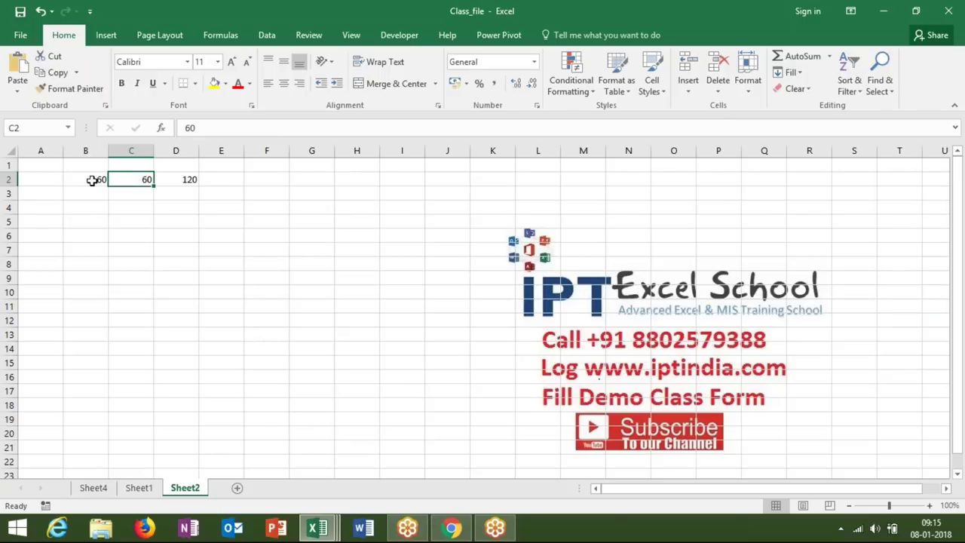
drag(91, 181, 171, 186)
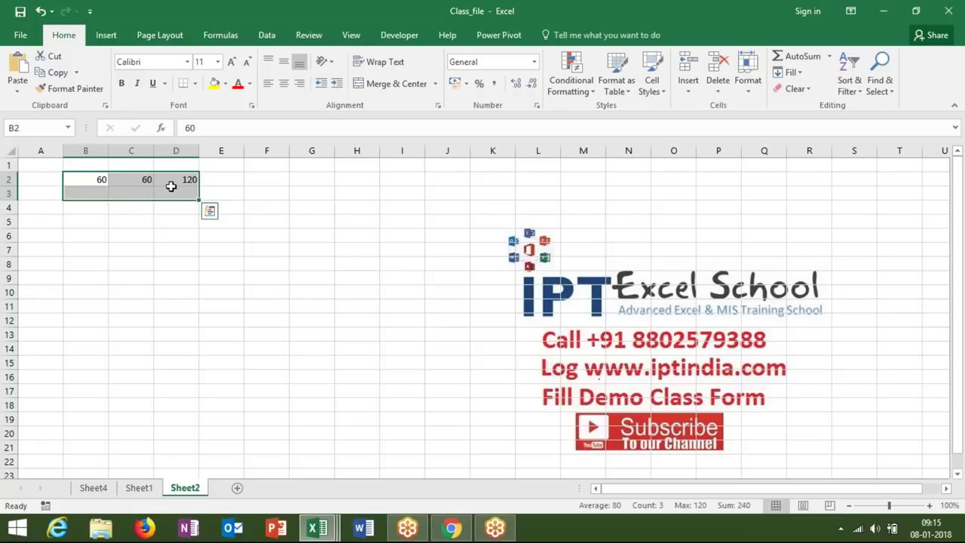
key(Down)
key(Up)
key(Down)
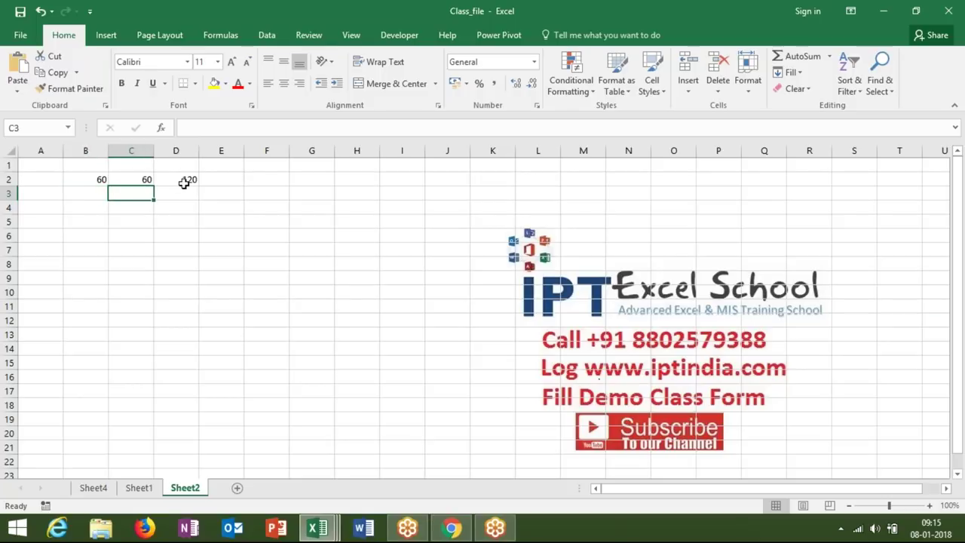
click(184, 181)
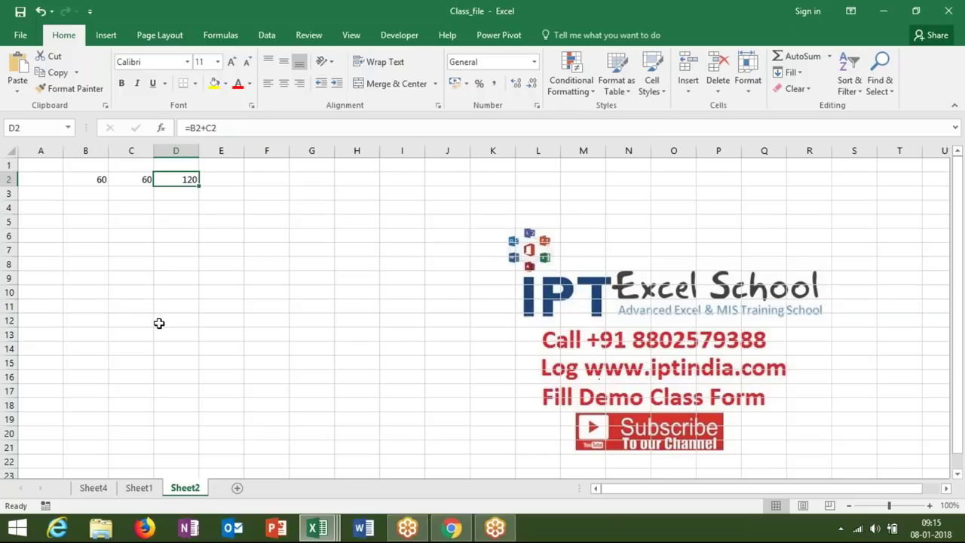
click(157, 265)
- Enter =Sheet1!D9 in D8 by pointing at D9 on Sheet1, then reopen it for editing
text(=)
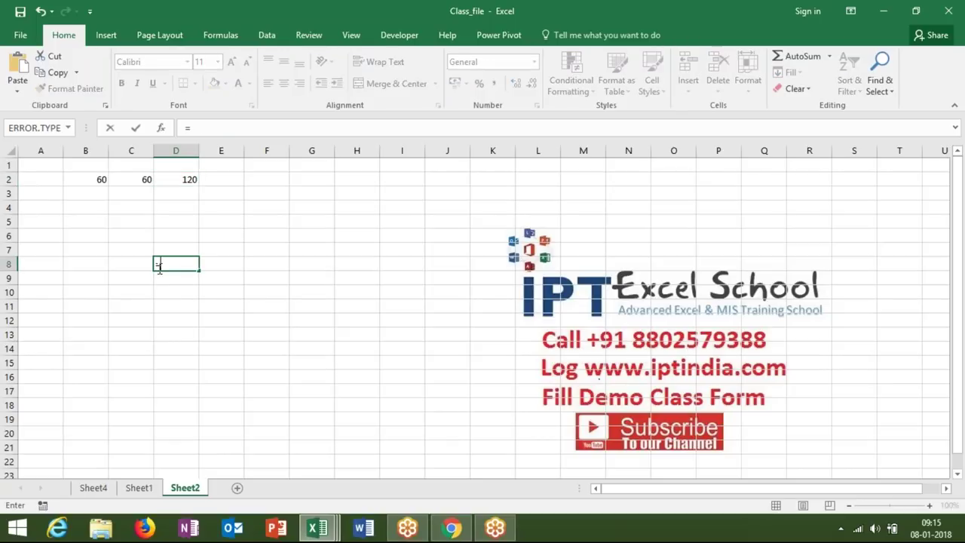
click(139, 487)
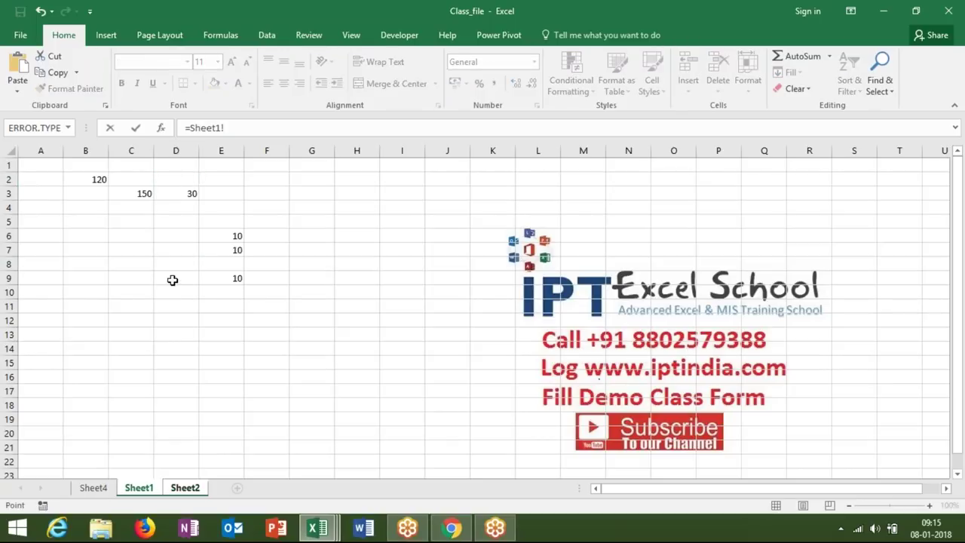
click(172, 272)
key(Return)
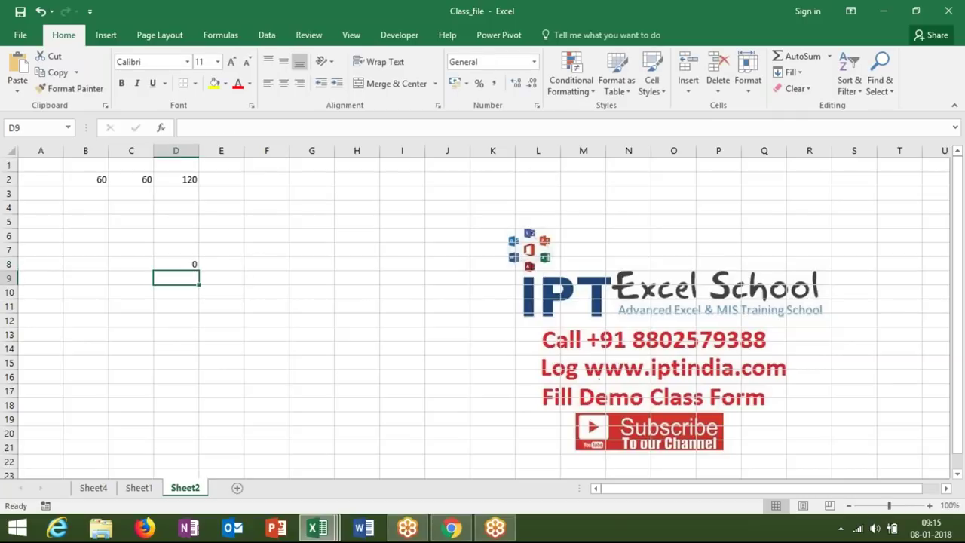
key(Up)
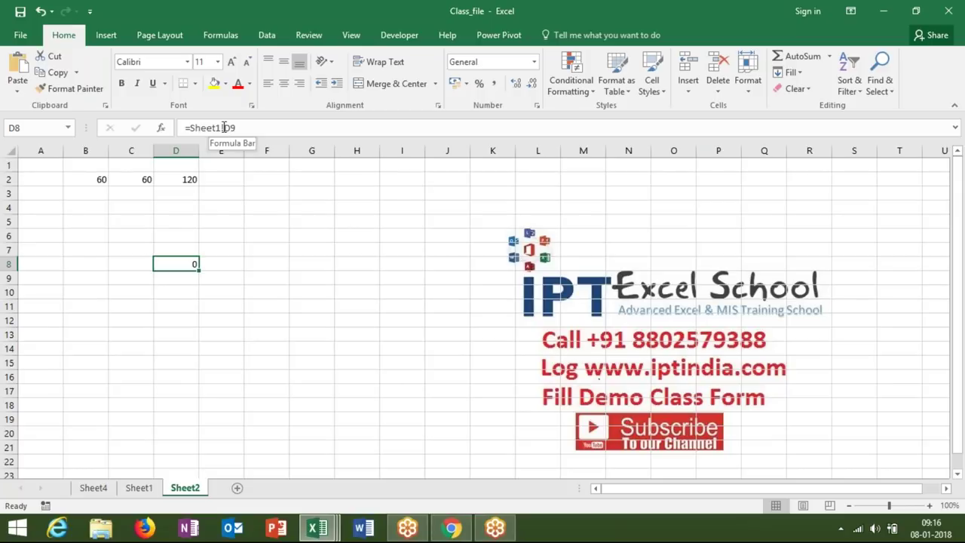
drag(224, 128, 184, 128)
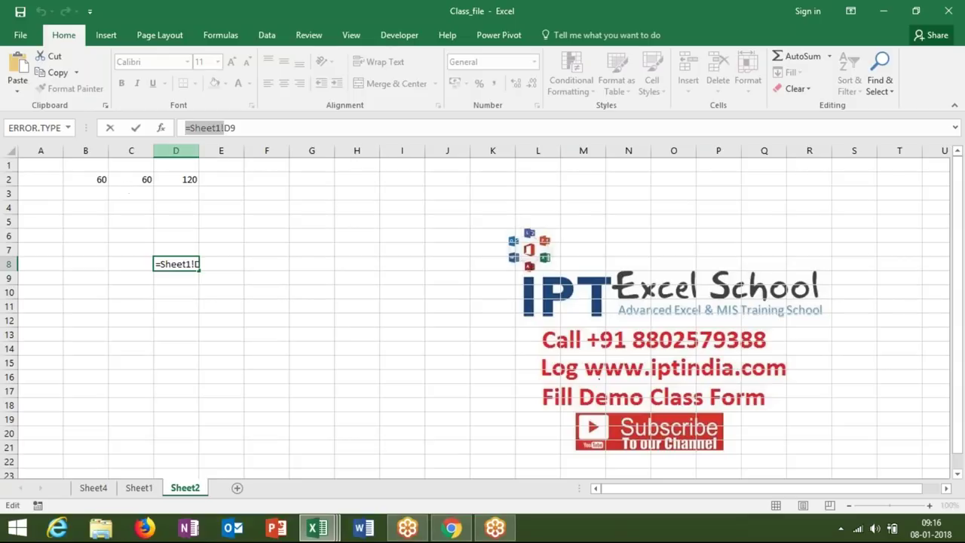
click(201, 130)
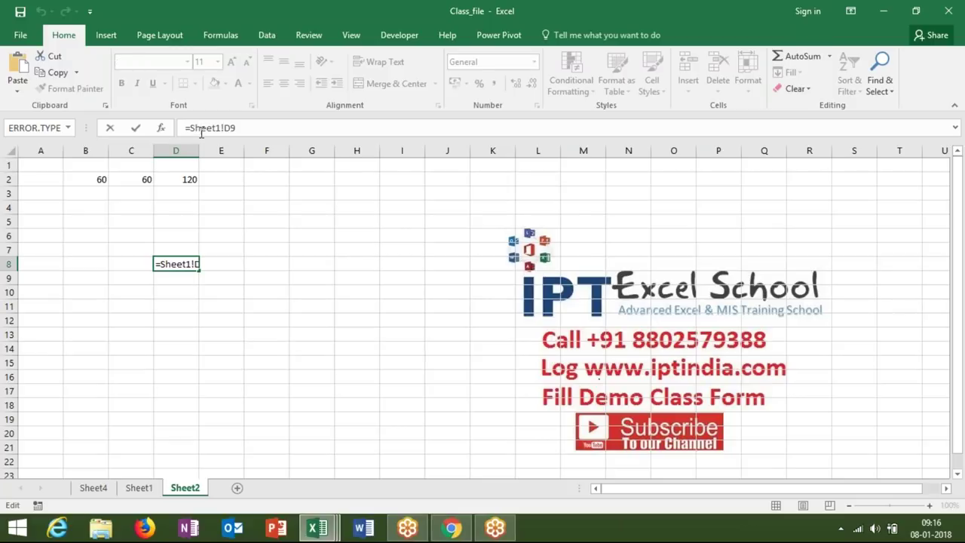
key(ctrl+Return)
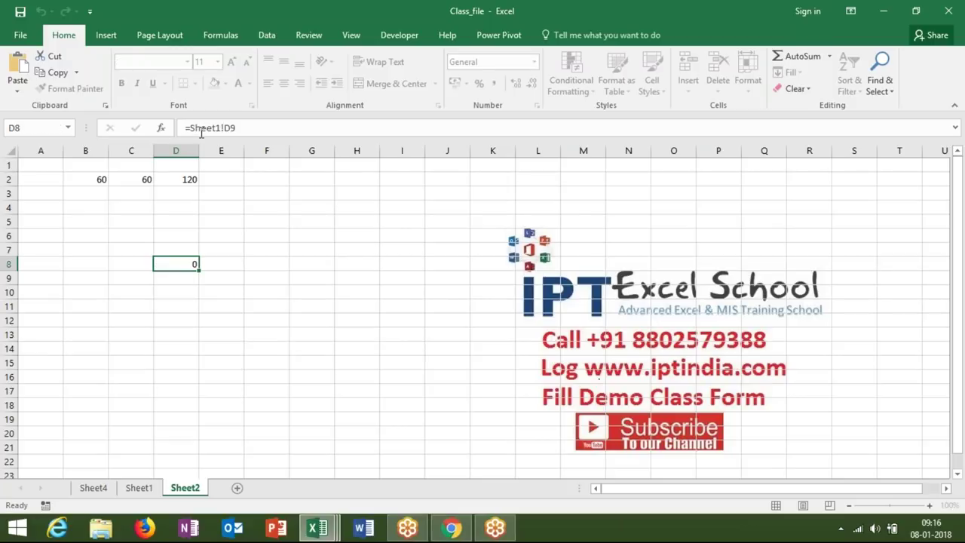
click(191, 130)
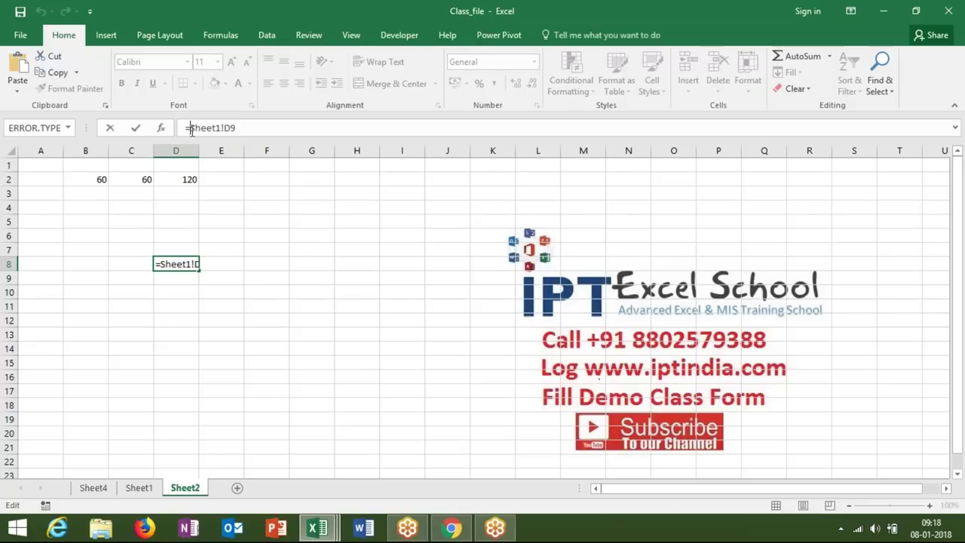
- Commit the D8 formula, then delete everything in B2:E9 on Sheet2
key(ctrl+Return)
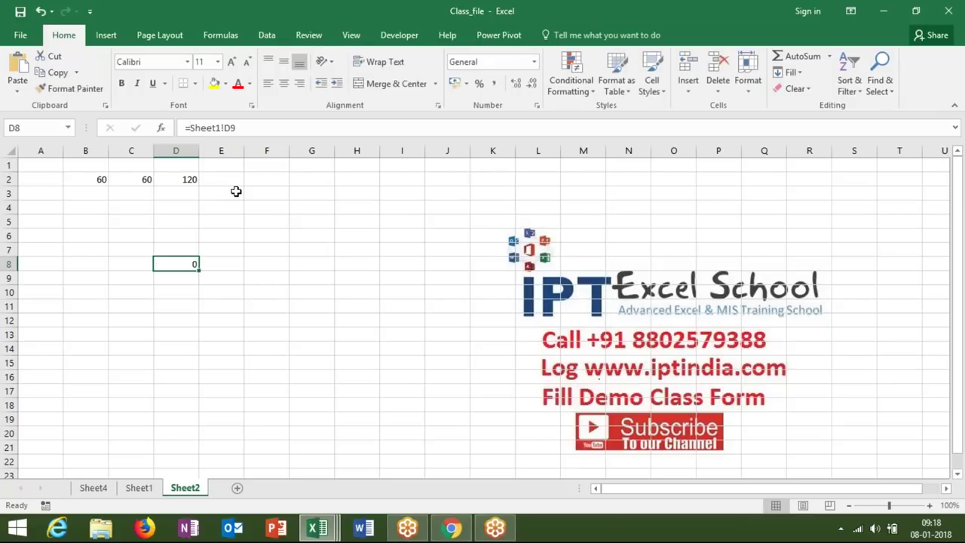
click(169, 231)
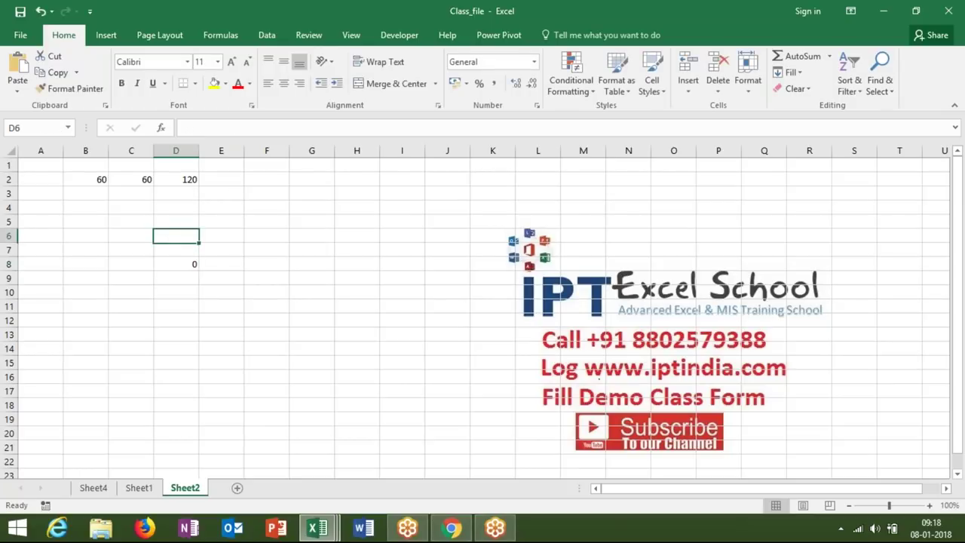
click(99, 177)
drag(117, 178, 211, 278)
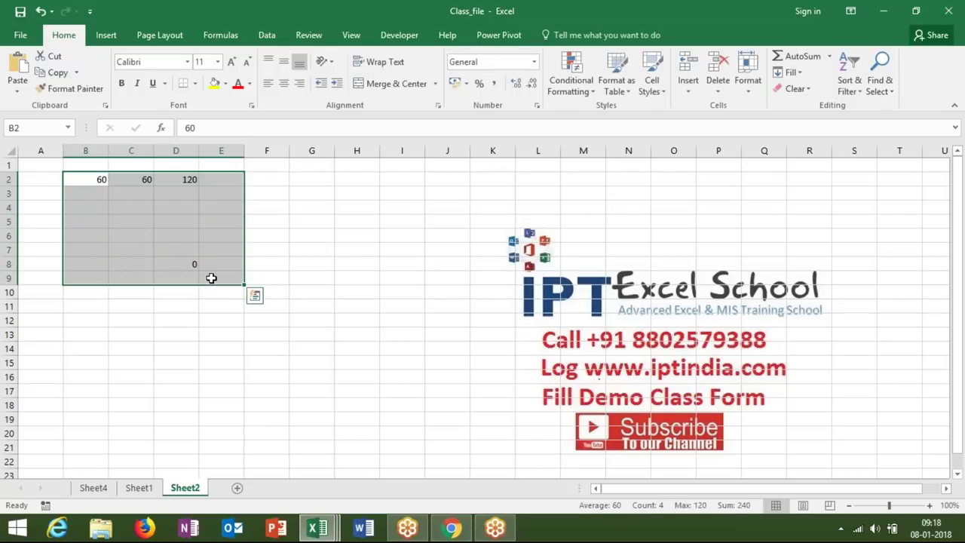
key(Delete)
click(260, 345)
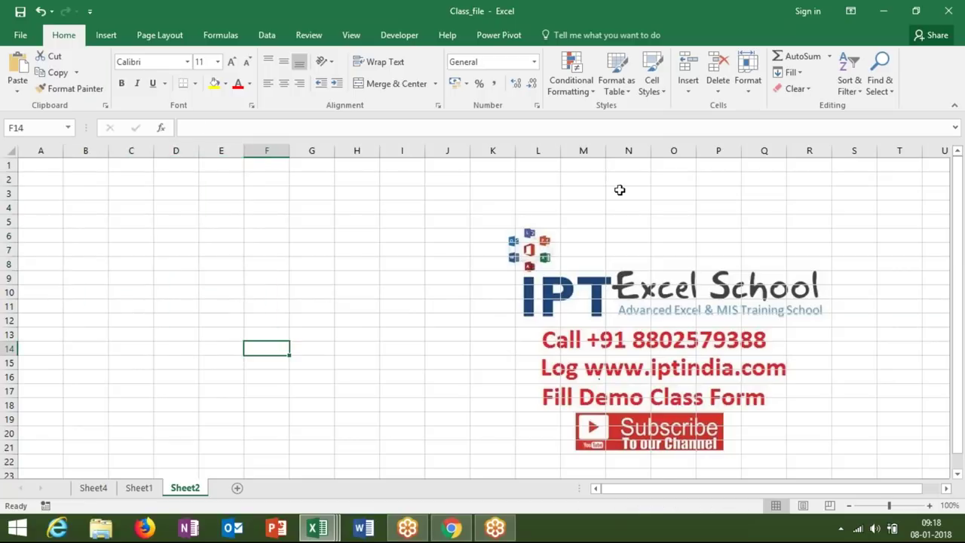
click(937, 38)
- Search Tell me for 'limit' and open the 'Excel specifications and limits' Help article
click(601, 38)
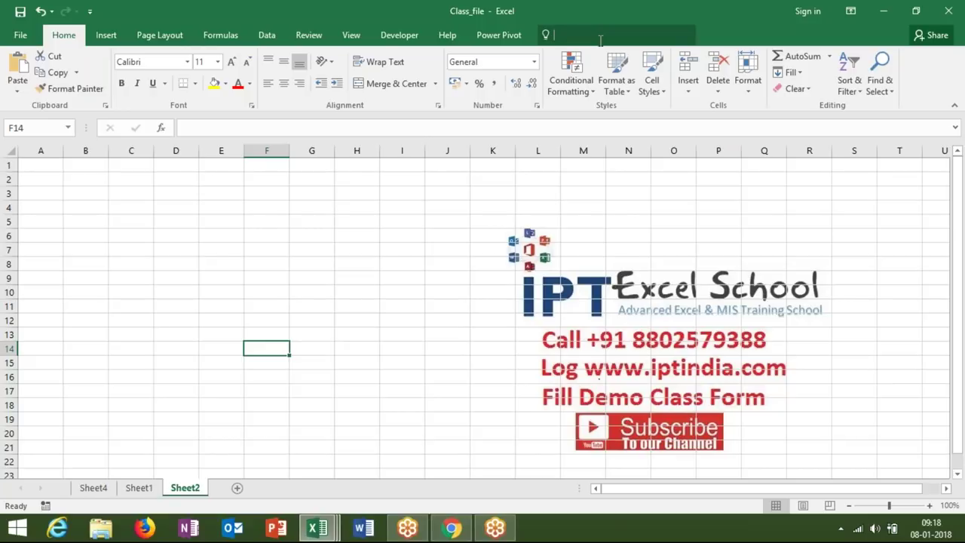
text(limit)
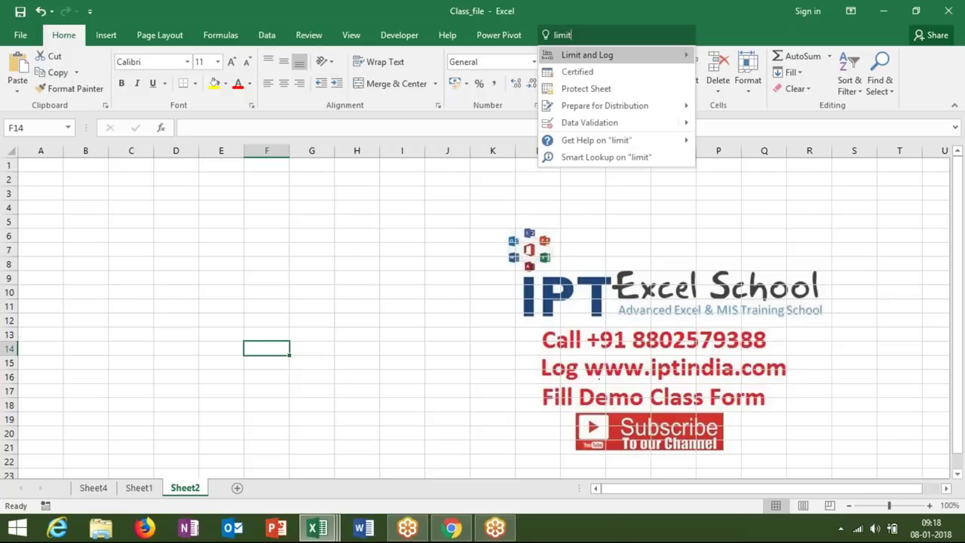
mouse_move(596, 140)
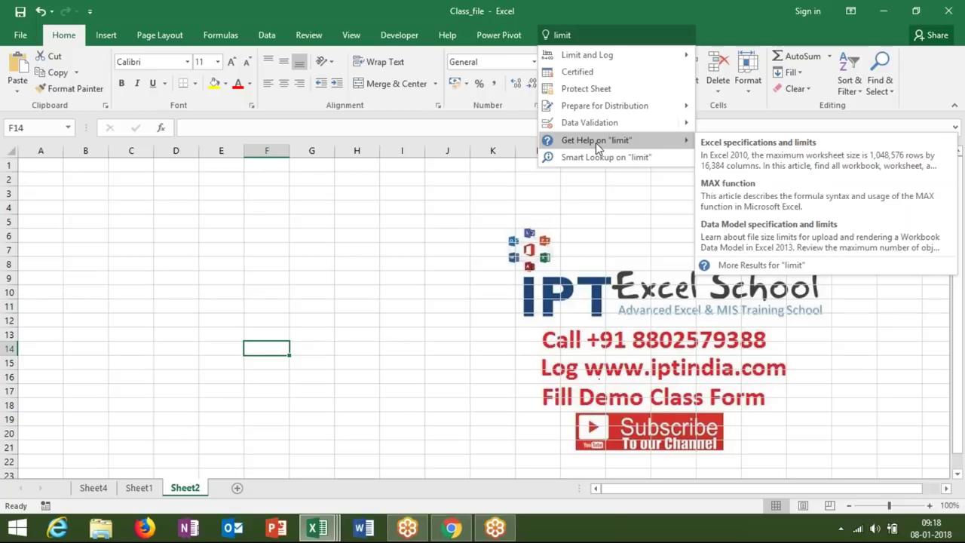
click(717, 155)
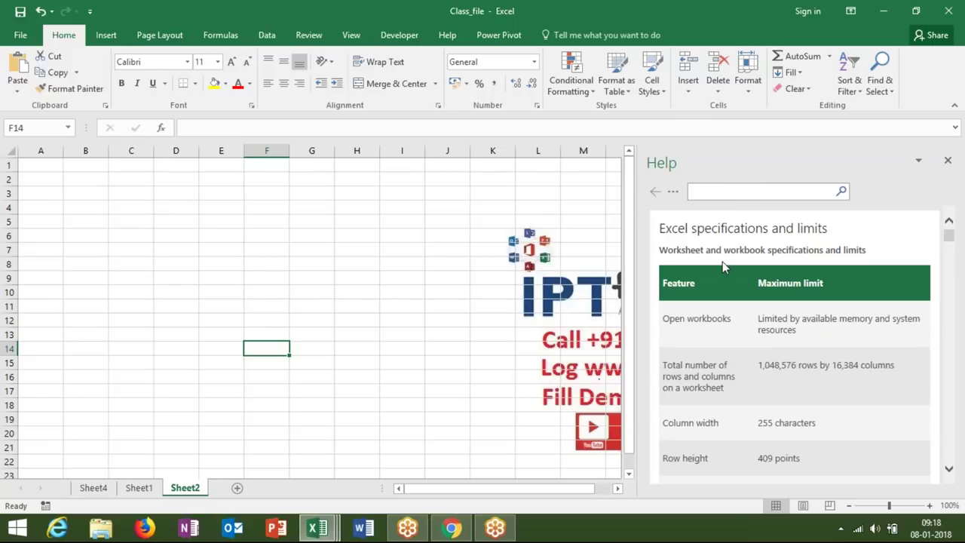
triple_click(719, 318)
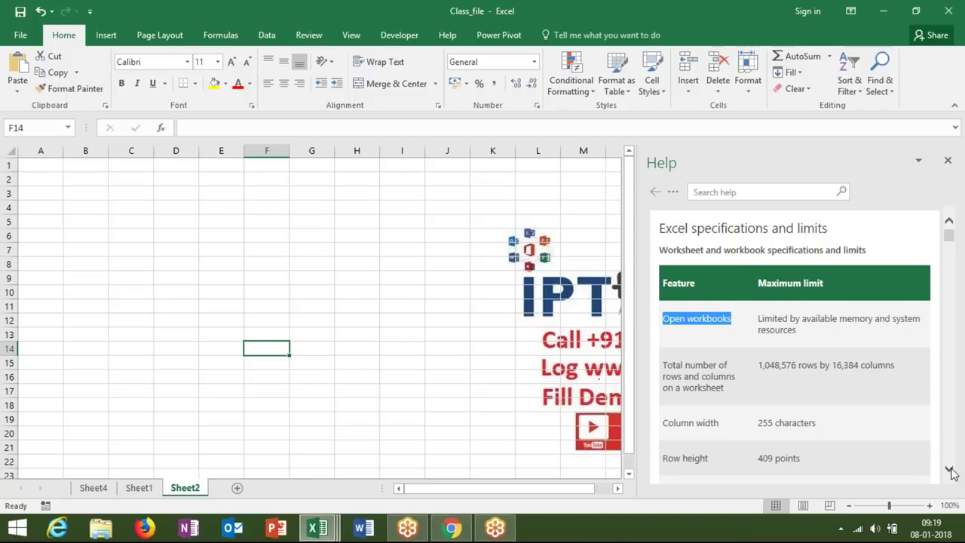
click(948, 468)
click(949, 469)
click(949, 469)
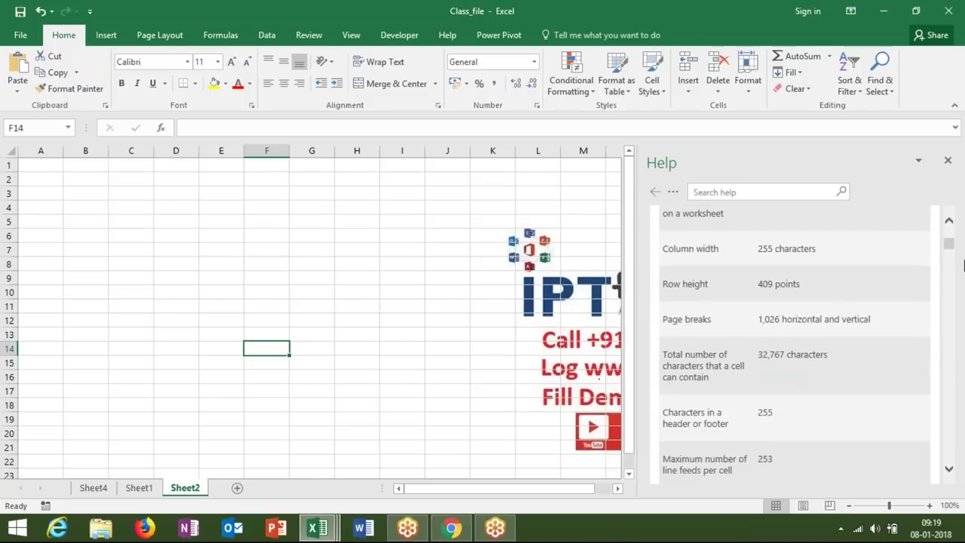
click(949, 220)
click(949, 220)
click(949, 220)
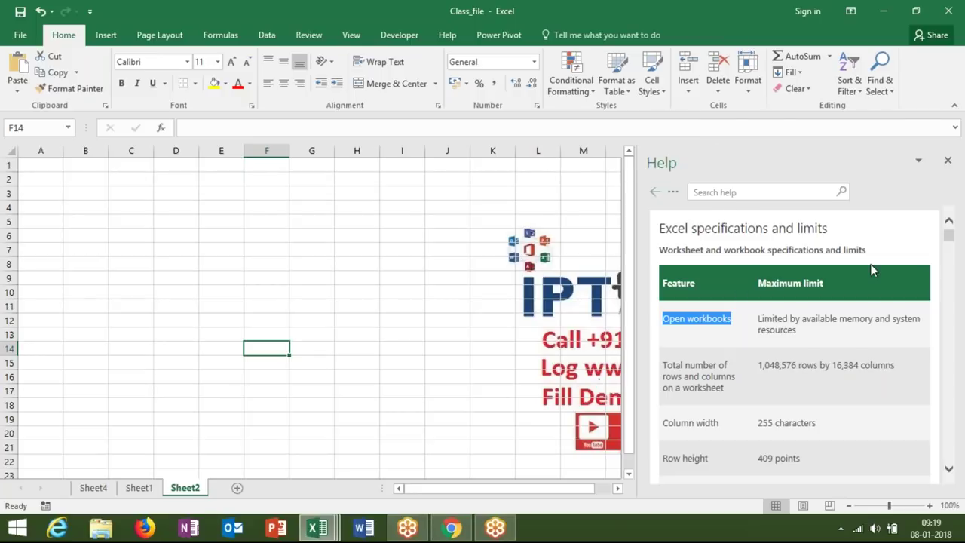
click(949, 236)
mouse_move(951, 237)
mouse_down()
mouse_move(951, 254)
mouse_move(950, 237)
mouse_up()
- Search Help for 'shortcuts', open 'Keyboard shortcuts in Excel for Windows', then minimize Excel
click(802, 195)
text(shortcuts)
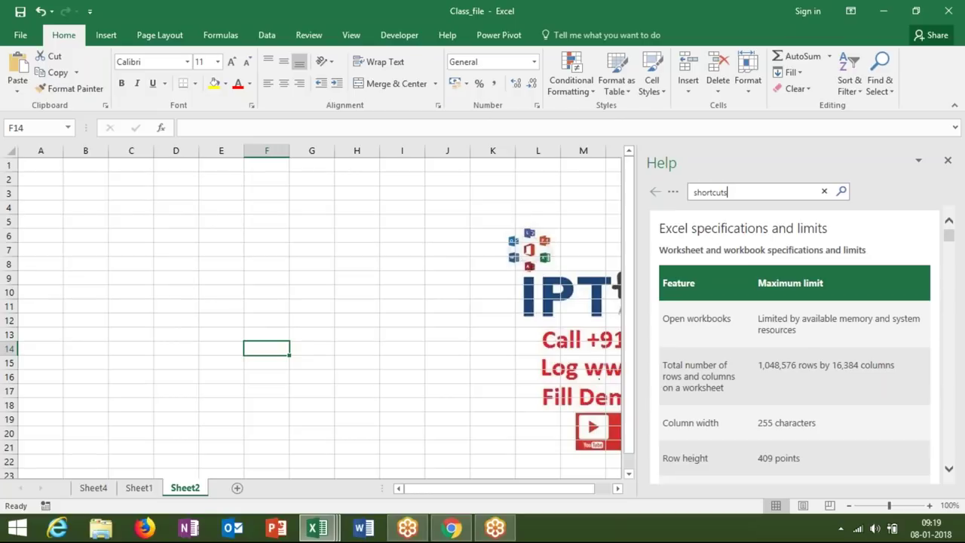
key(Return)
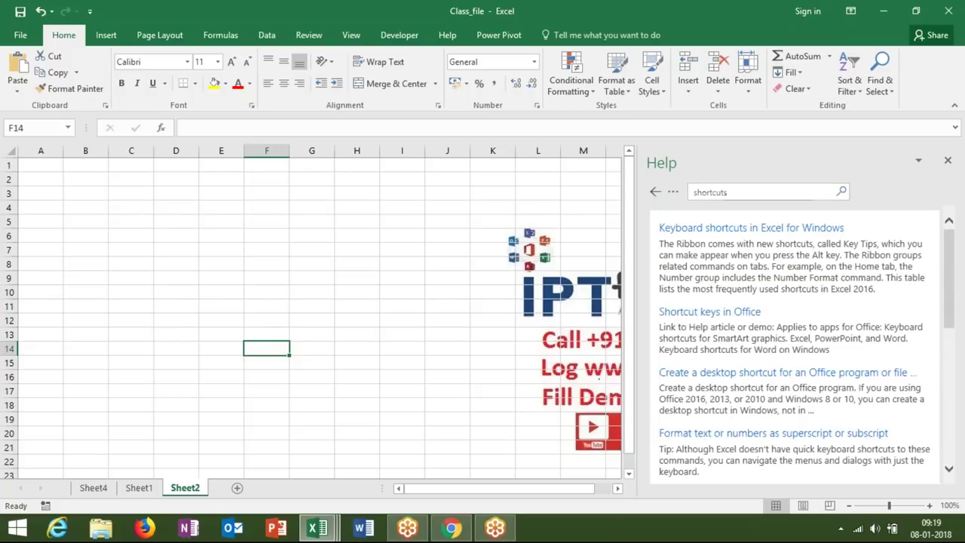
click(722, 226)
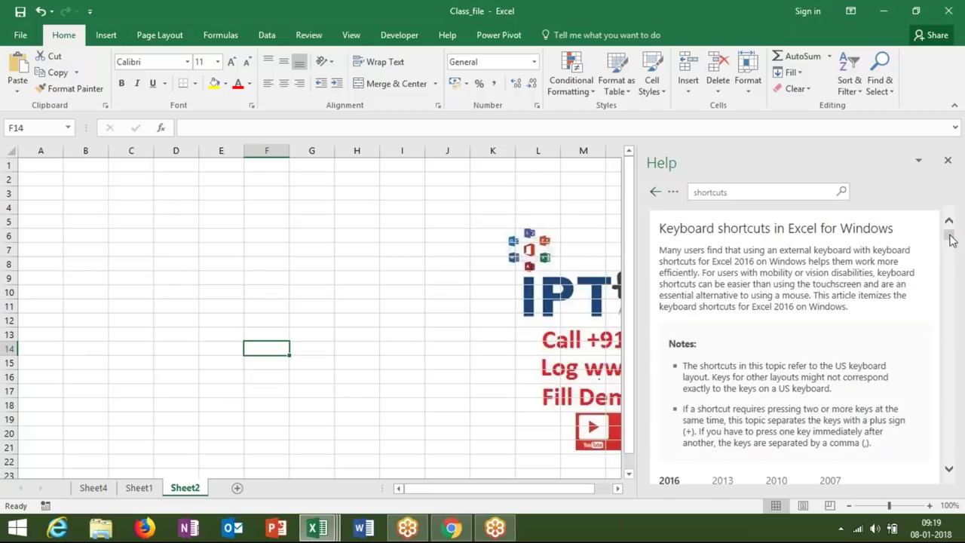
mouse_move(952, 240)
mouse_down()
mouse_move(948, 256)
mouse_move(951, 236)
mouse_up()
click(882, 11)
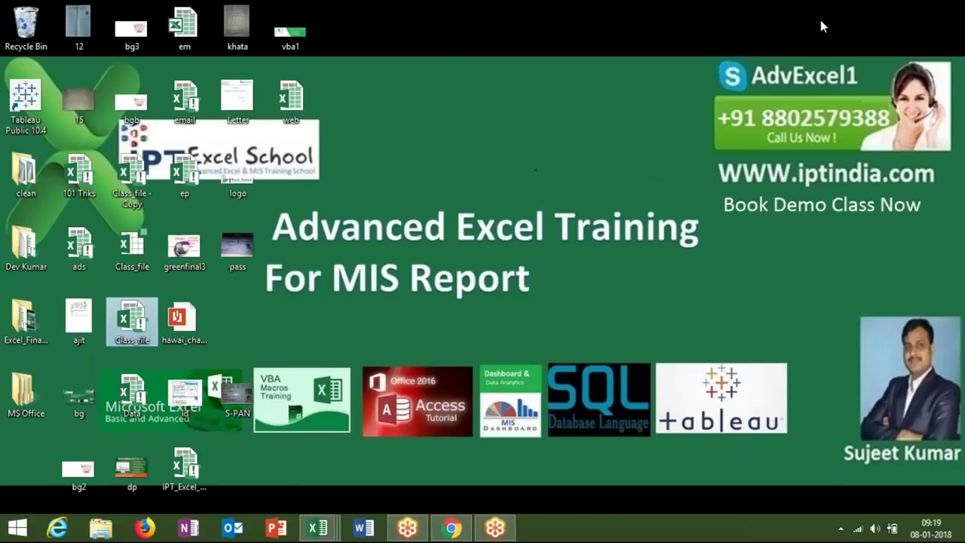